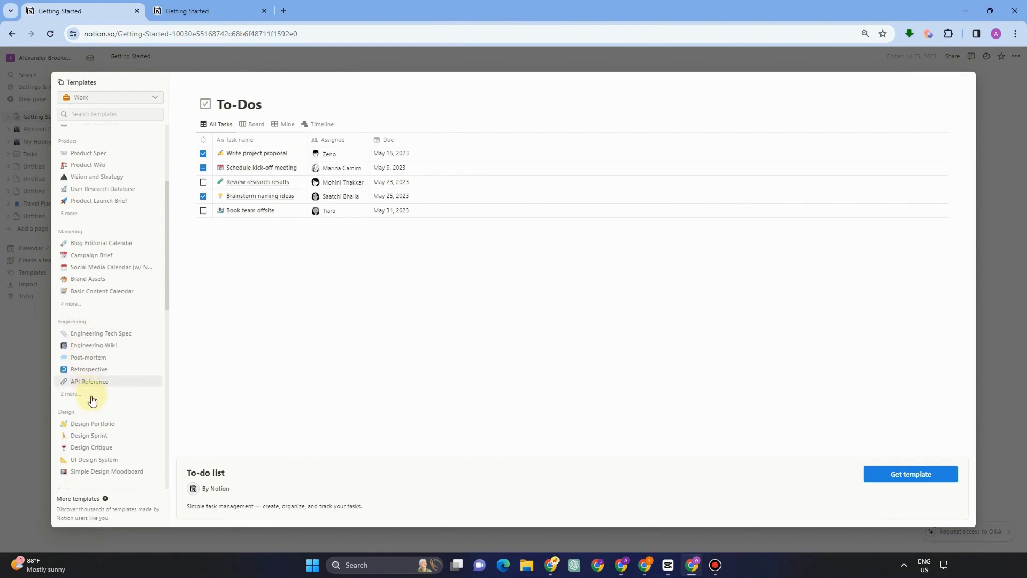
Switch the template category from Work to Personal and preview the Travel planner template.
scroll(101, 449, "down", 8)
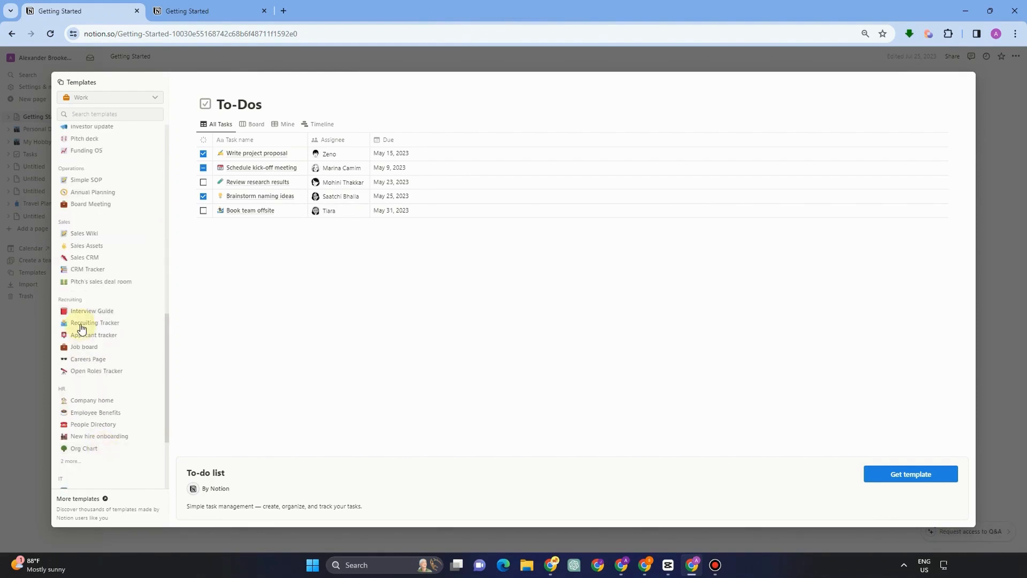
scroll(88, 418, "down", 3)
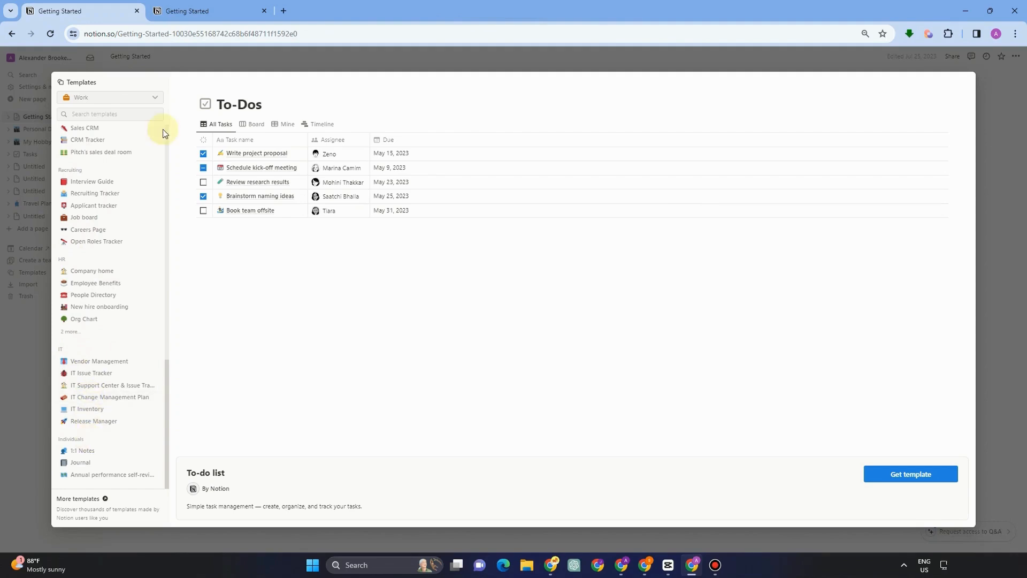
scroll(163, 129, "up", 15)
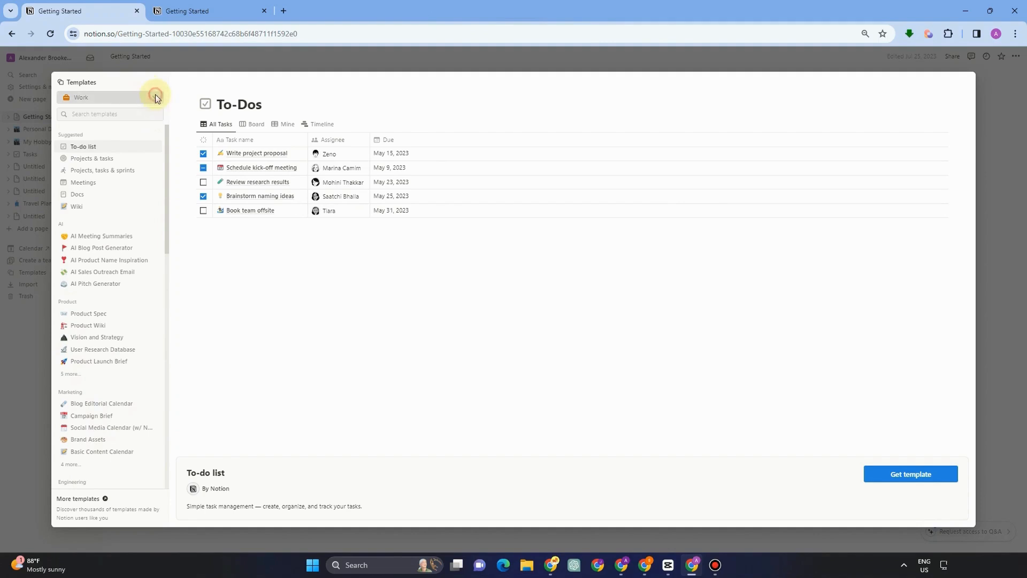
left_click(155, 95)
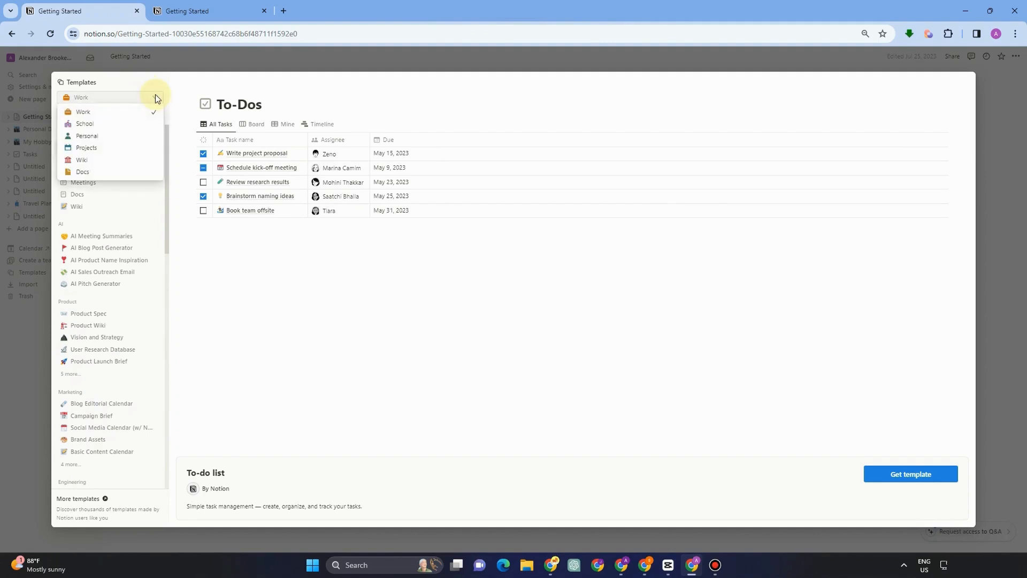
left_click(85, 136)
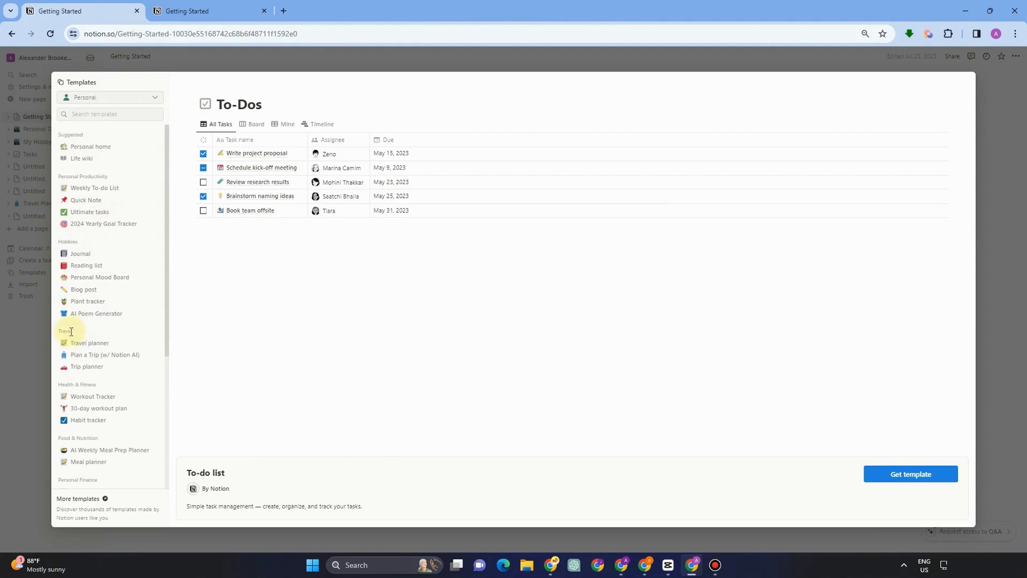
left_click(97, 348)
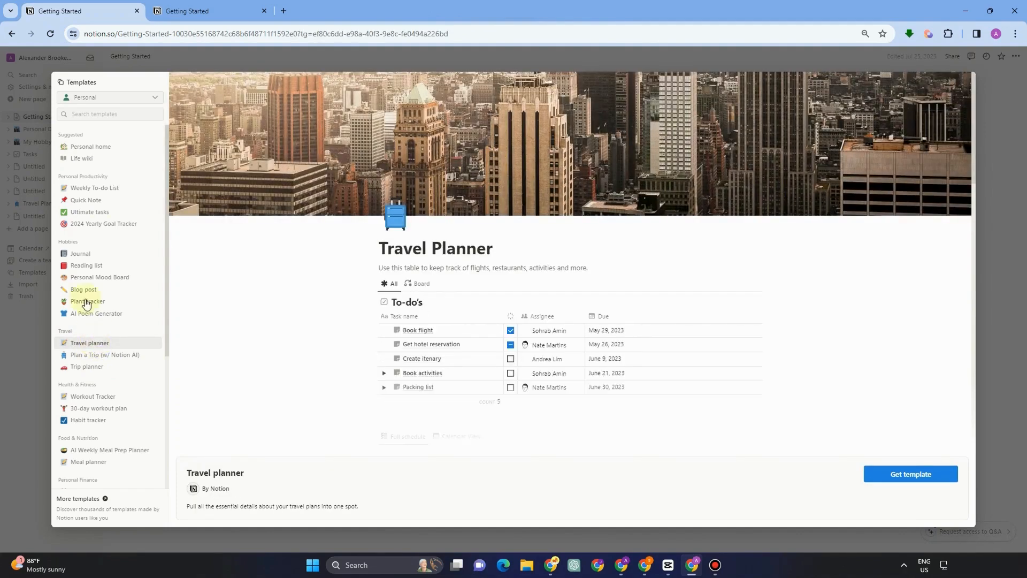
Review the Travel planner template's itinerary and photo wall, and add the template to the workspace.
scroll(627, 278, "down", 10)
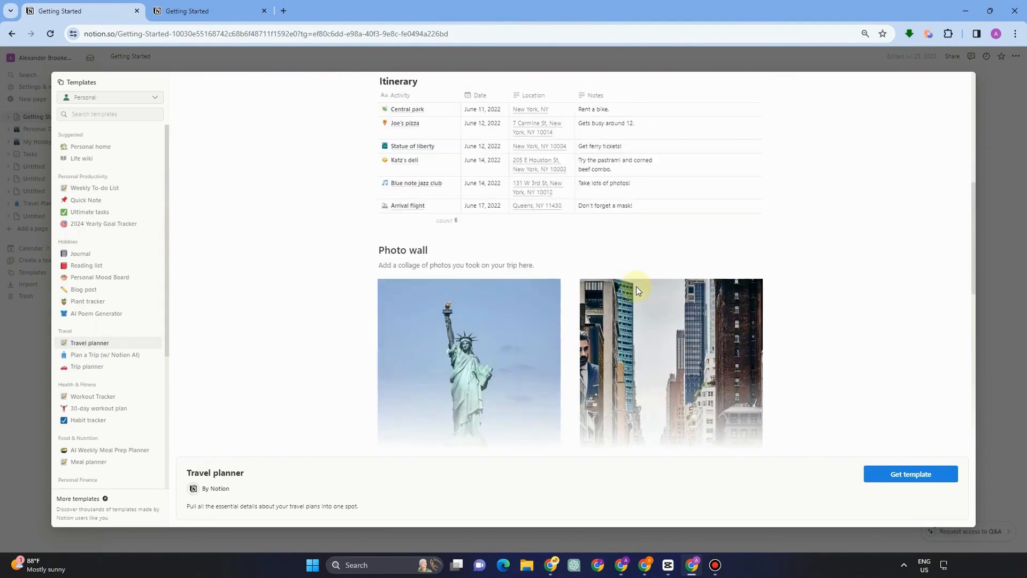
scroll(638, 290, "down", 2)
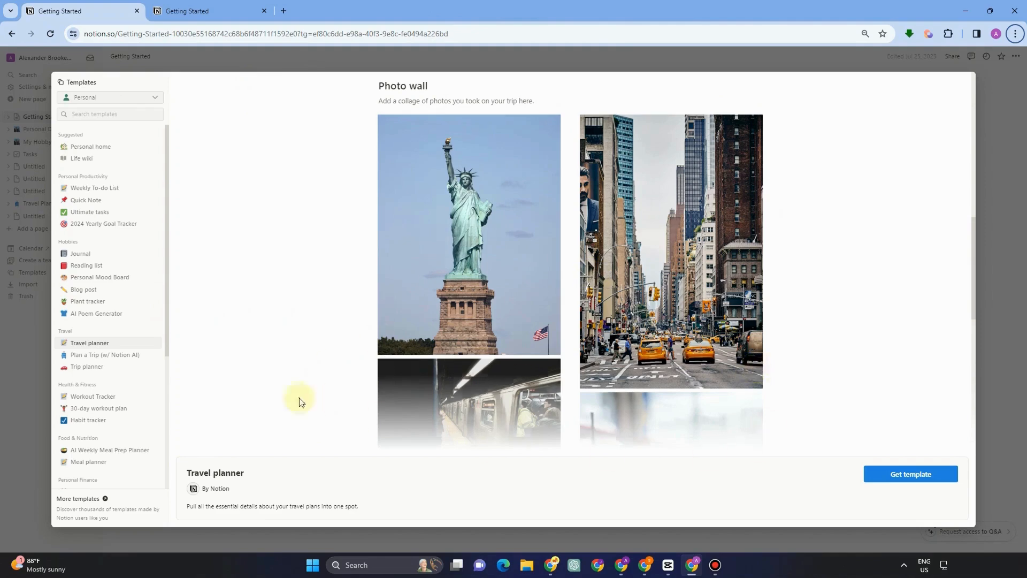
scroll(827, 369, "down", 5)
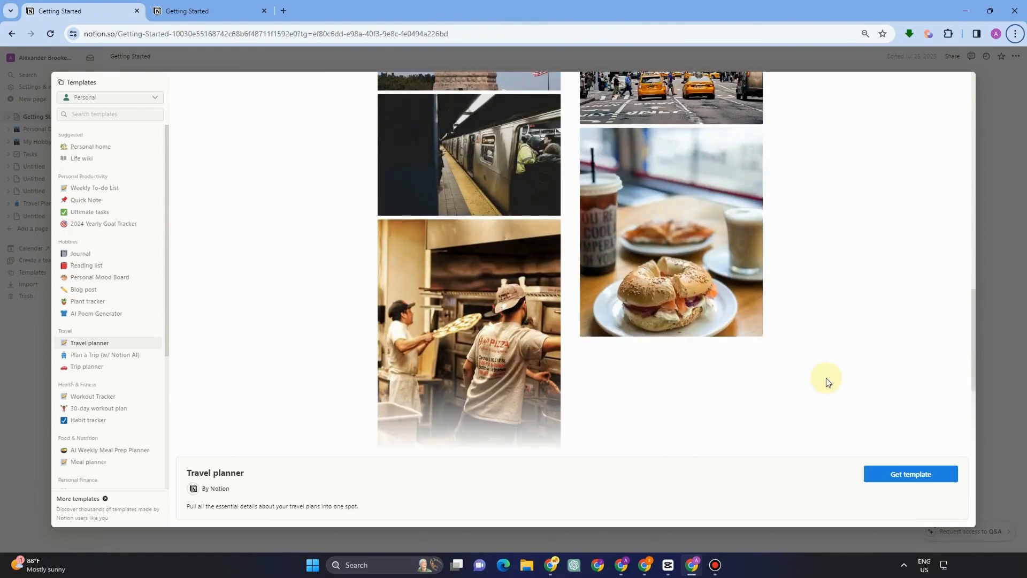
scroll(826, 379, "down", 3)
scroll(826, 379, "up", 8)
scroll(826, 413, "up", 3)
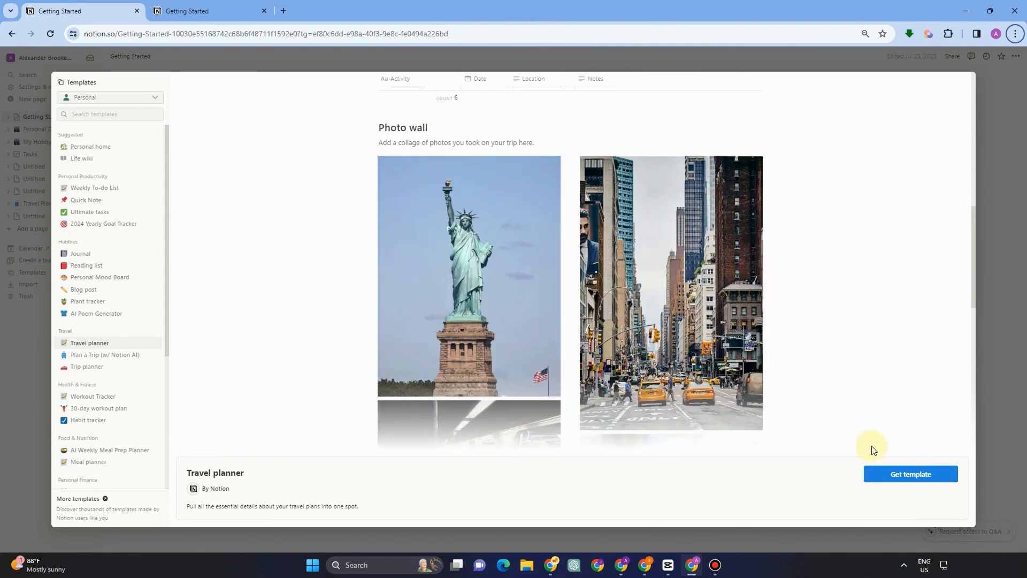
left_click(909, 476)
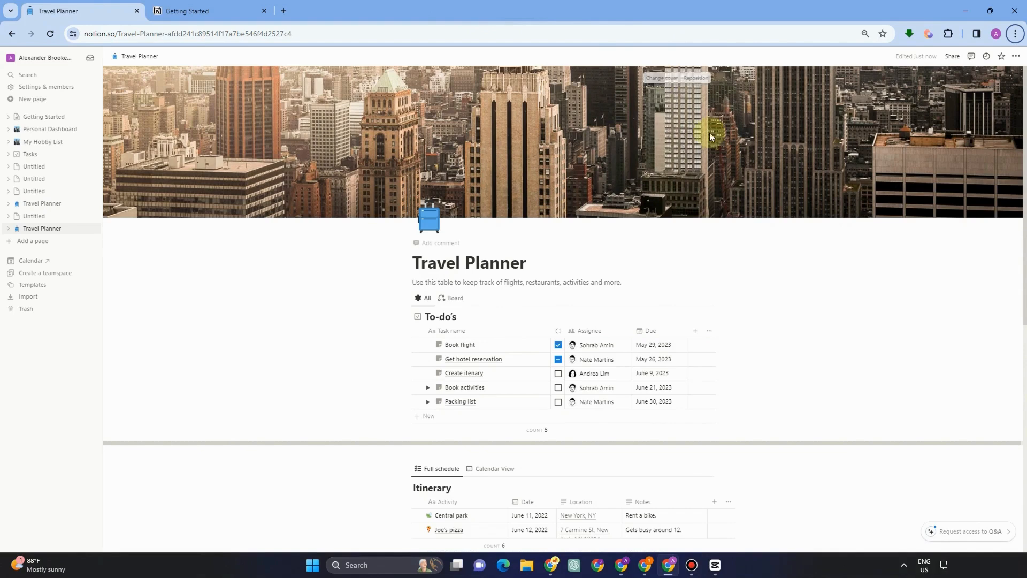
Replace the Travel Planner page cover with an uploaded photo of a lakeside temple in Bali.
left_click(660, 78)
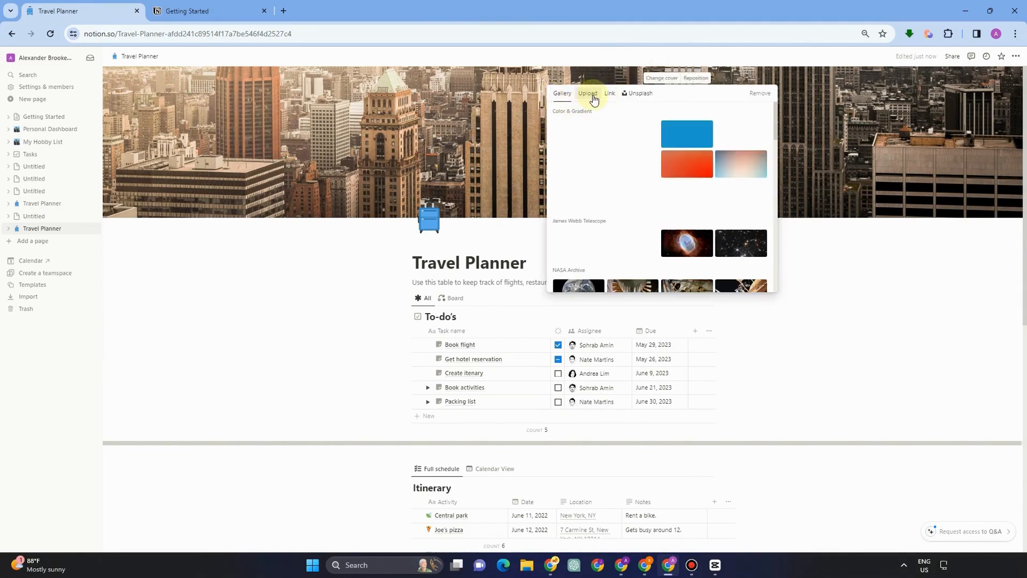
left_click(636, 93)
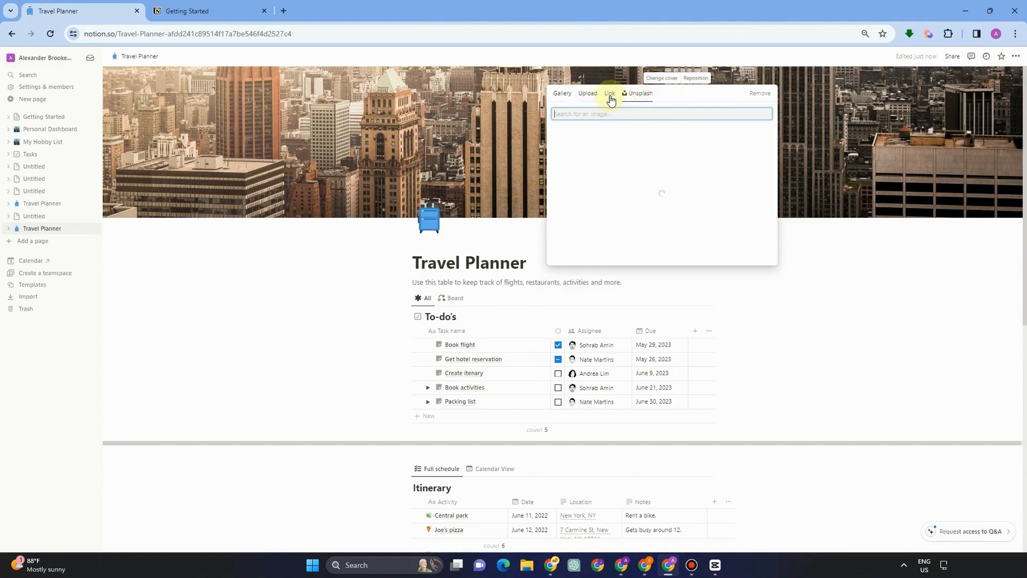
left_click(591, 94)
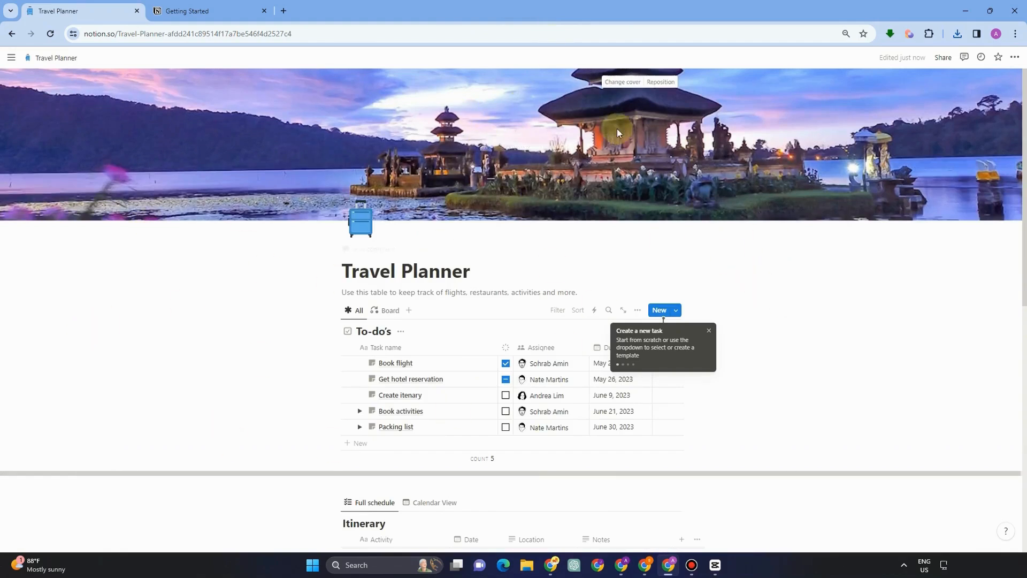
Enter the page comment "TRIP TO BALI INDONESIA" under the Travel Planner title and dismiss the new-task tip.
left_click(358, 220)
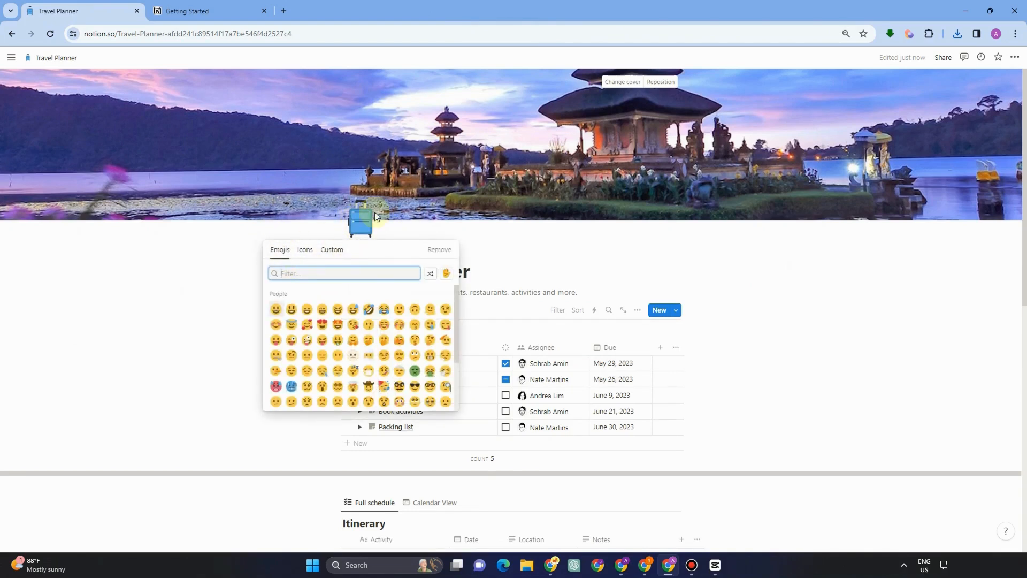
left_click(517, 251)
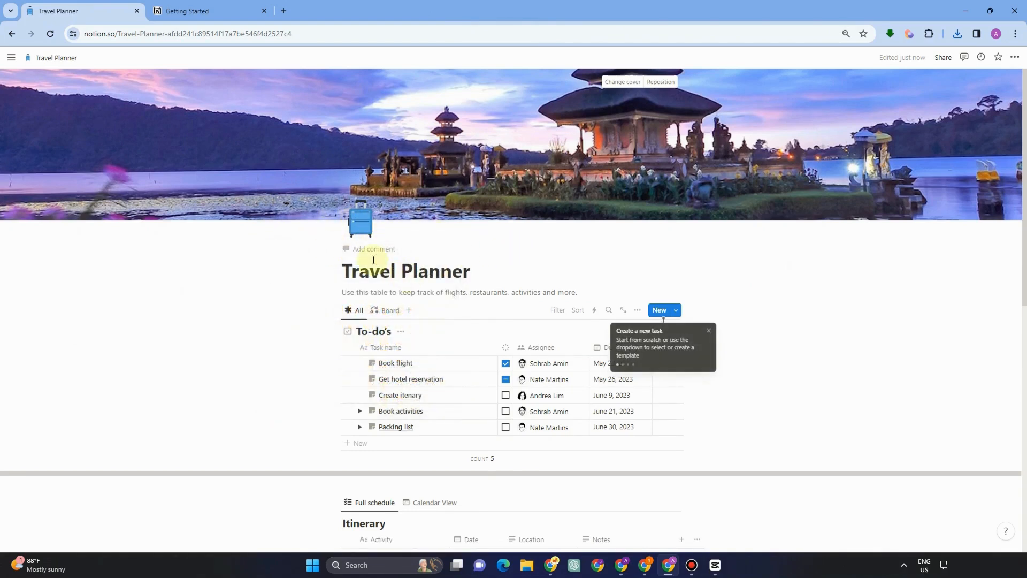
left_click(373, 250)
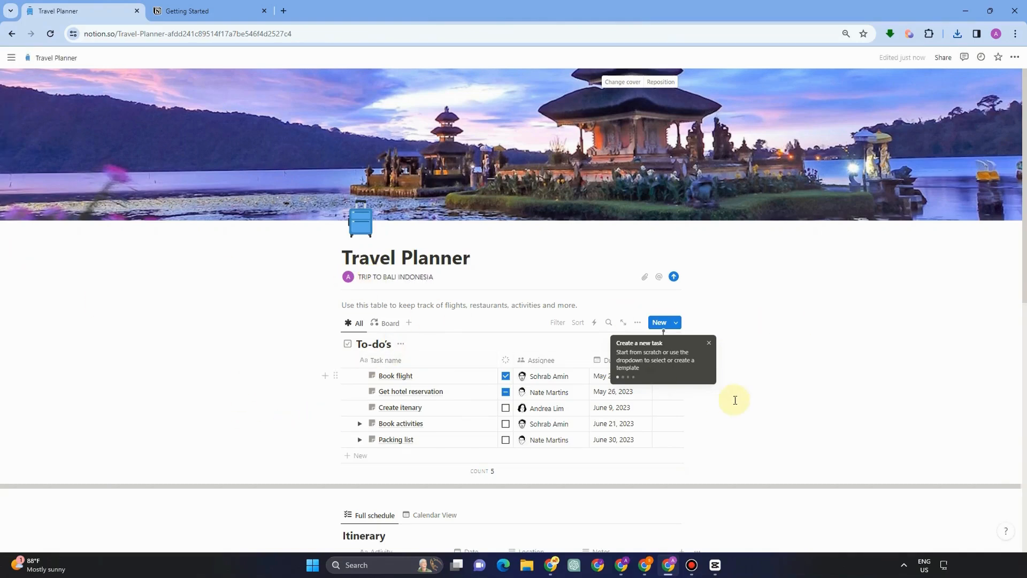
left_click(709, 343)
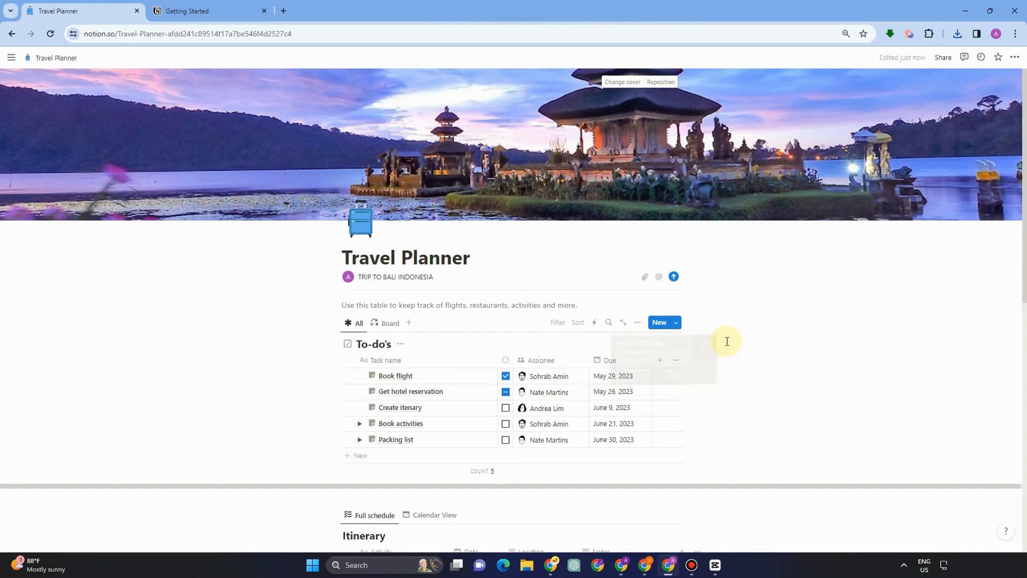
Make the workspace owner the only assignee of the Book flight and Get hotel reservation tasks.
scroll(546, 332, "down", 3)
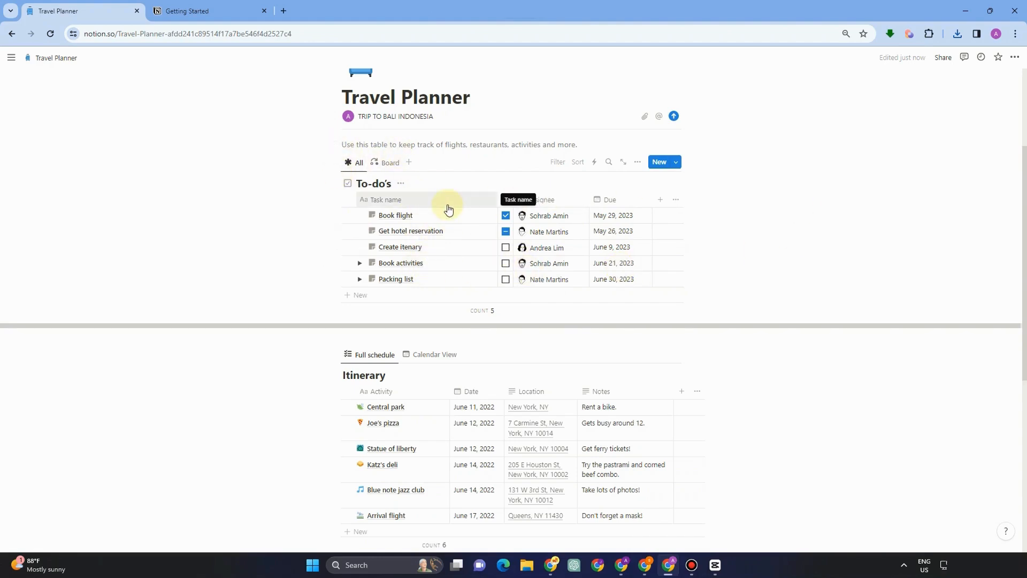
left_click(542, 217)
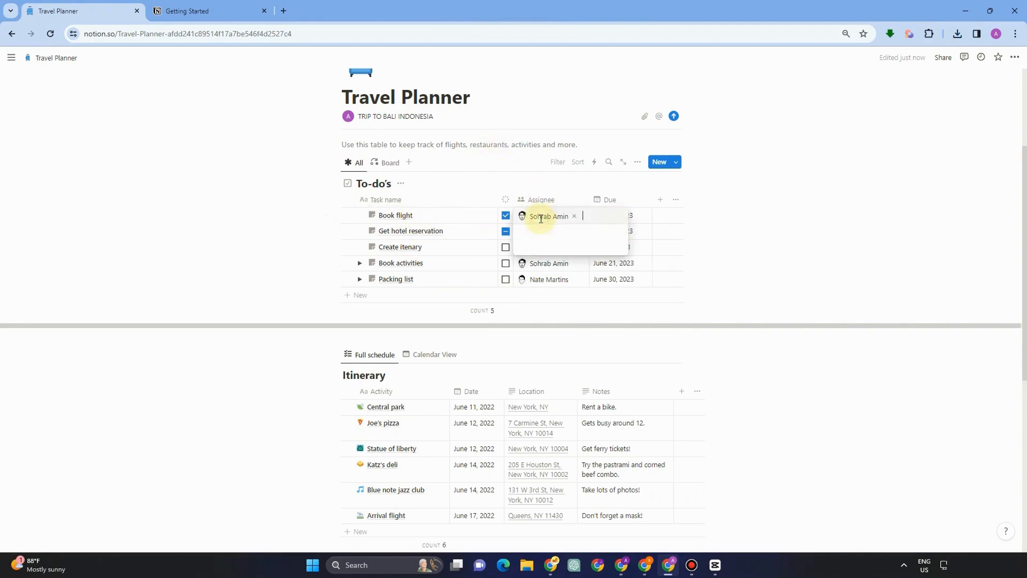
left_click(565, 248)
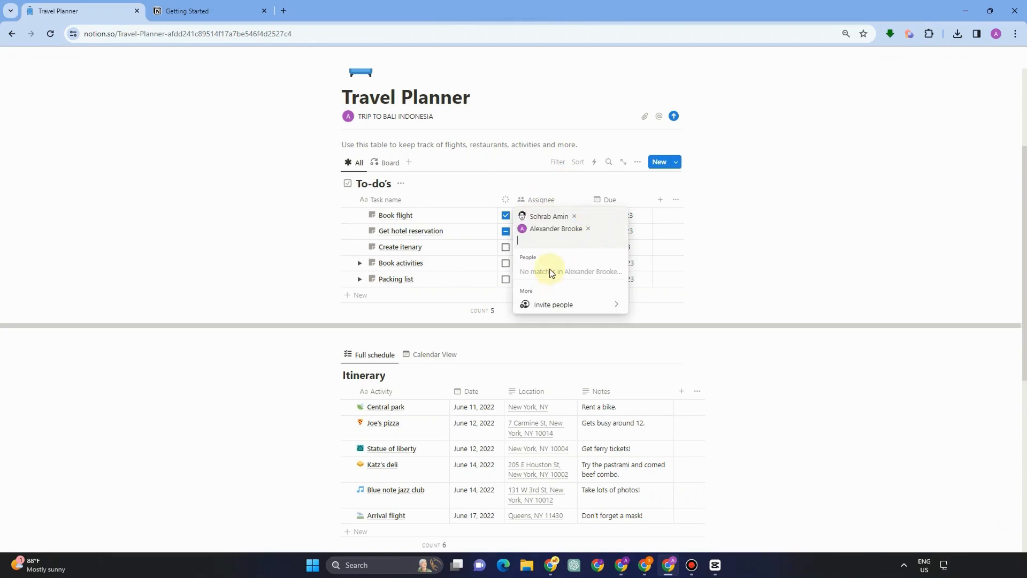
key("Escape")
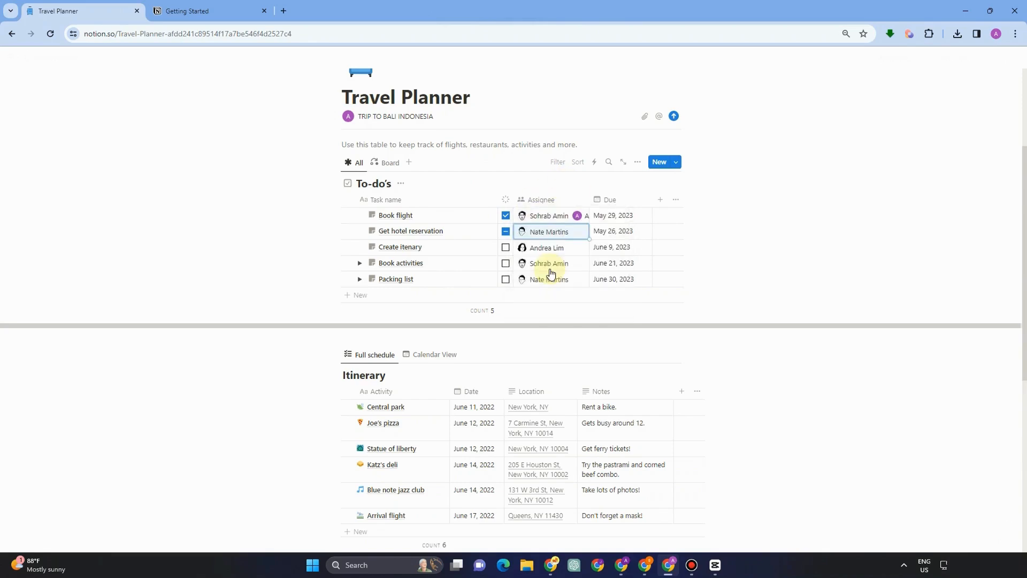
left_click(559, 231)
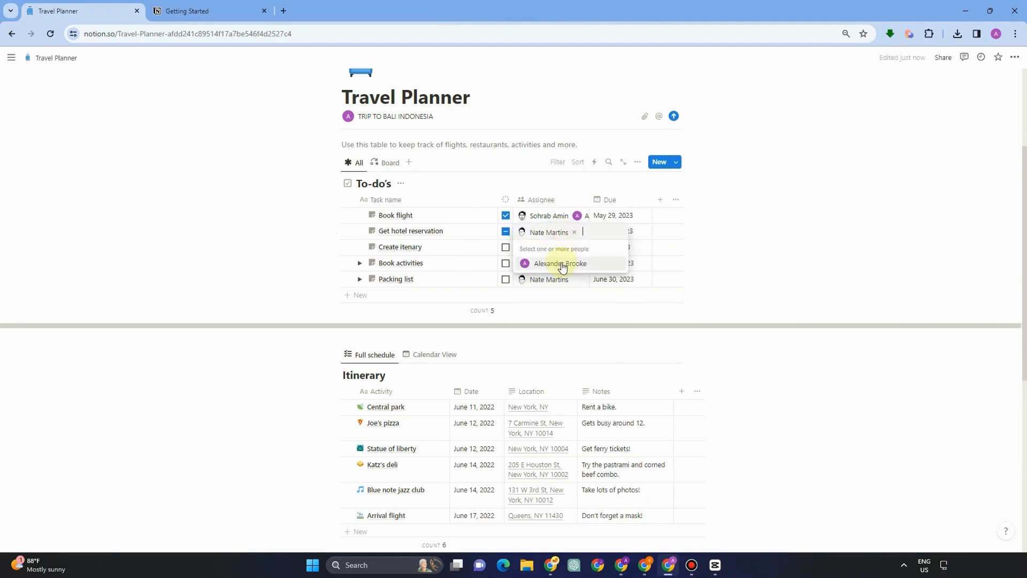
left_click(562, 262)
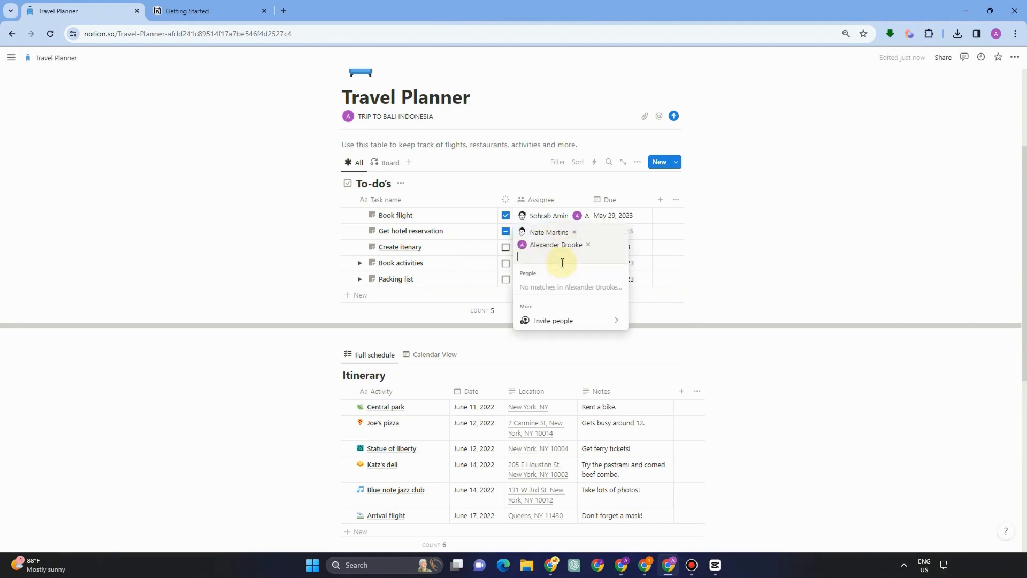
left_click(574, 233)
left_click(561, 222)
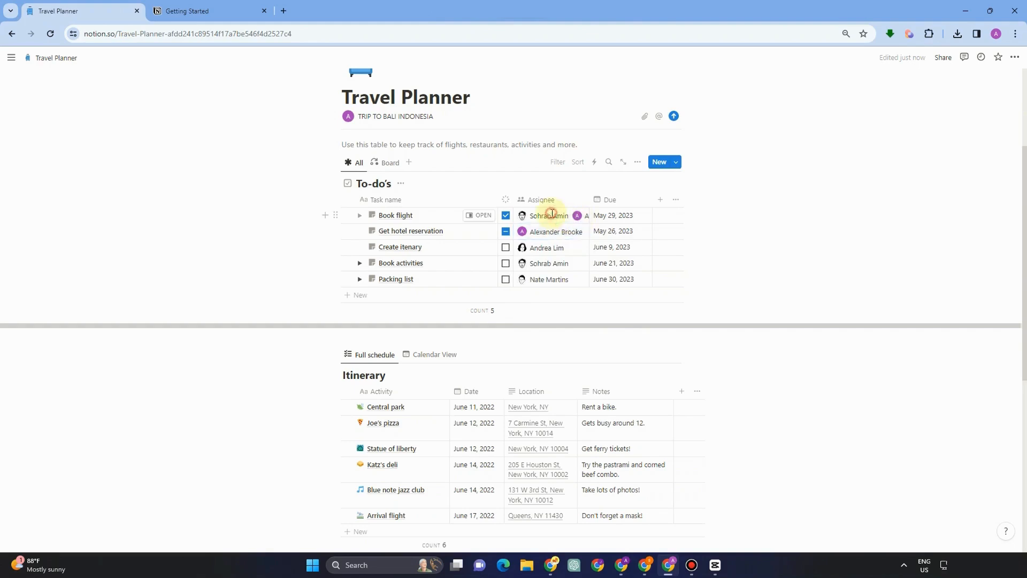
left_click(554, 215)
left_click(575, 217)
left_click(714, 232)
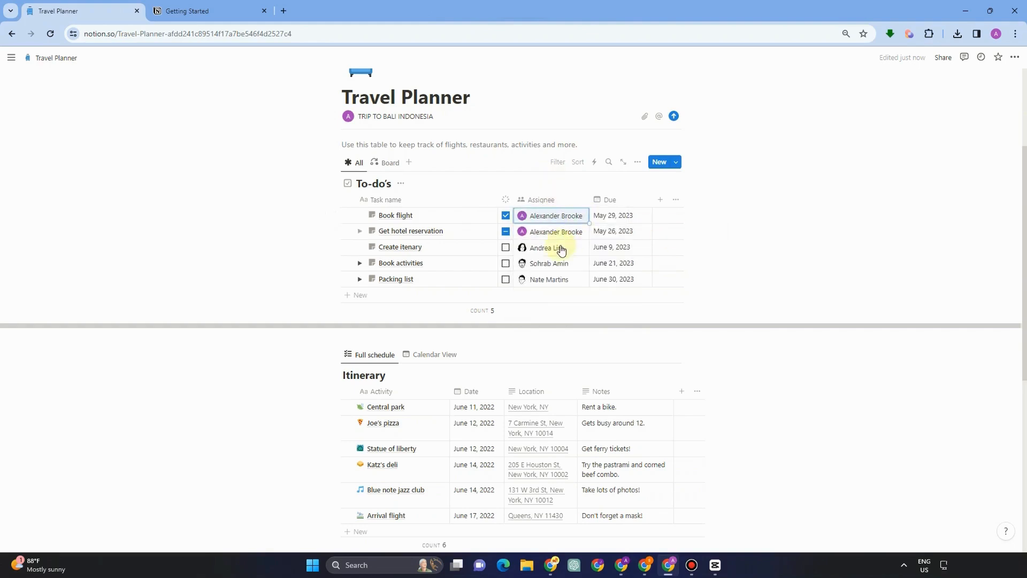
Replace the assignee of the Create itenary task with the workspace owner.
left_click(559, 248)
left_click(574, 250)
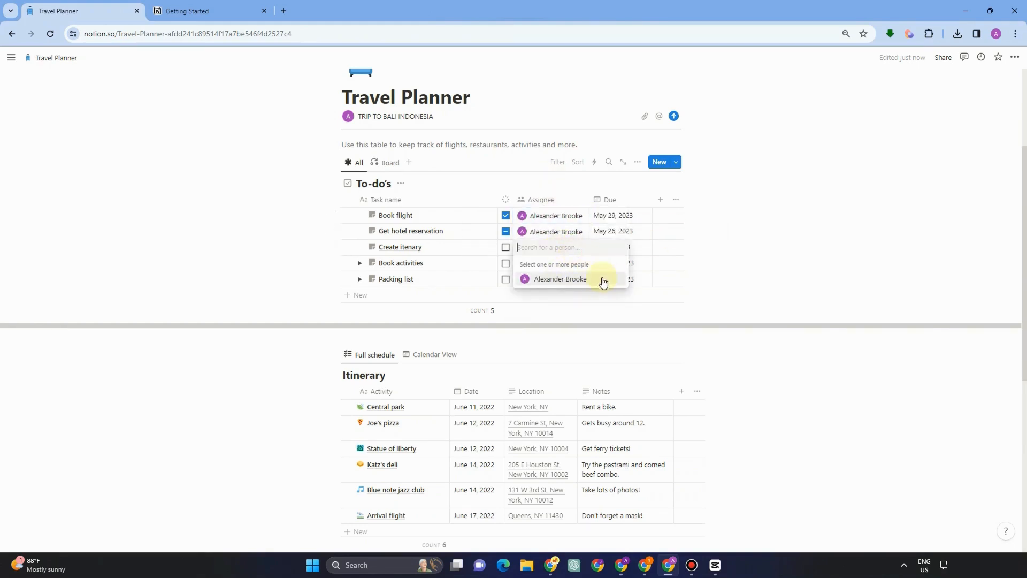
left_click(583, 277)
left_click(714, 226)
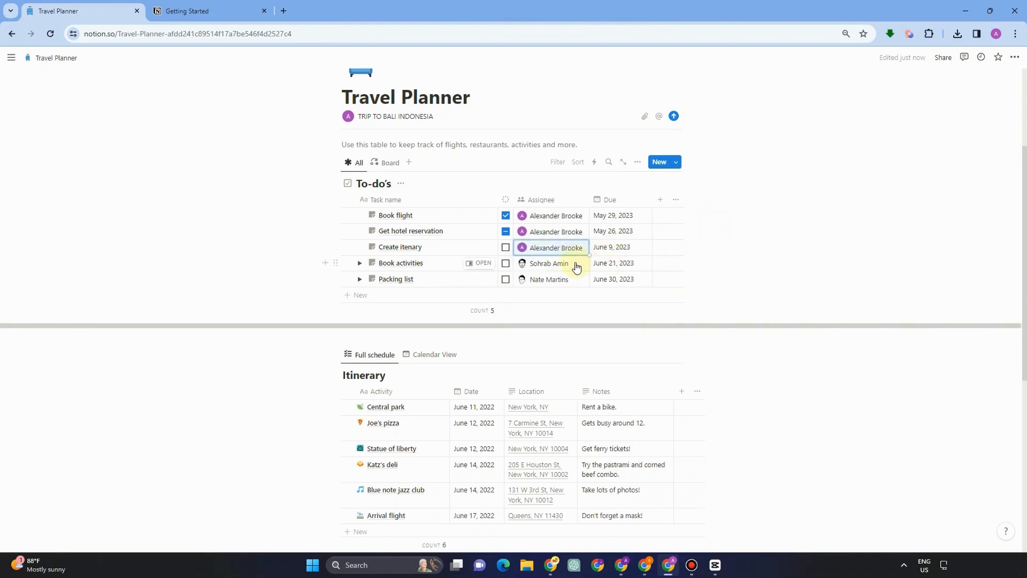
left_click(719, 237)
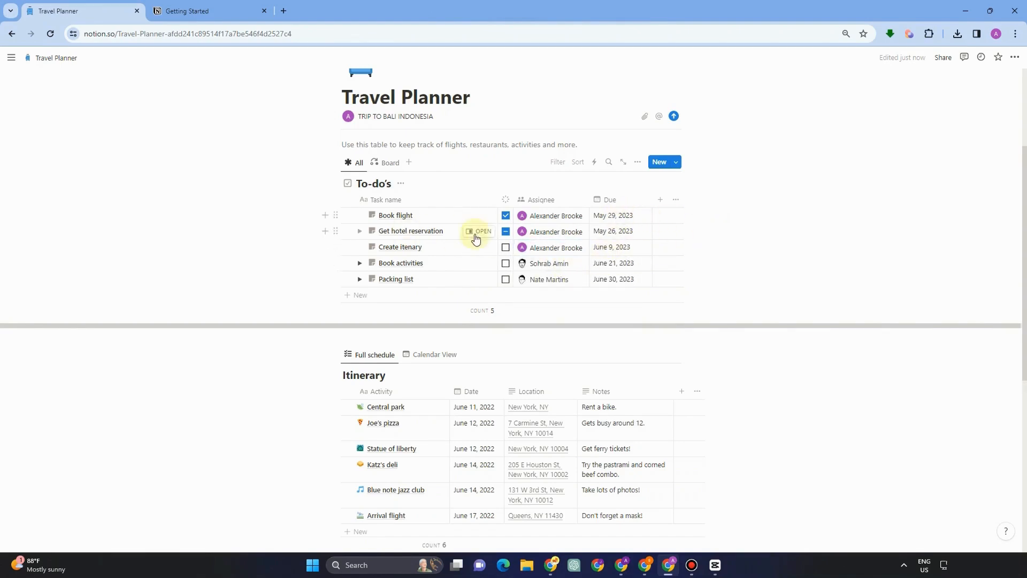
Add a Tags property to the To-do's table, tagging Book flight as Improvement and Create itenary as Website.
left_click(660, 200)
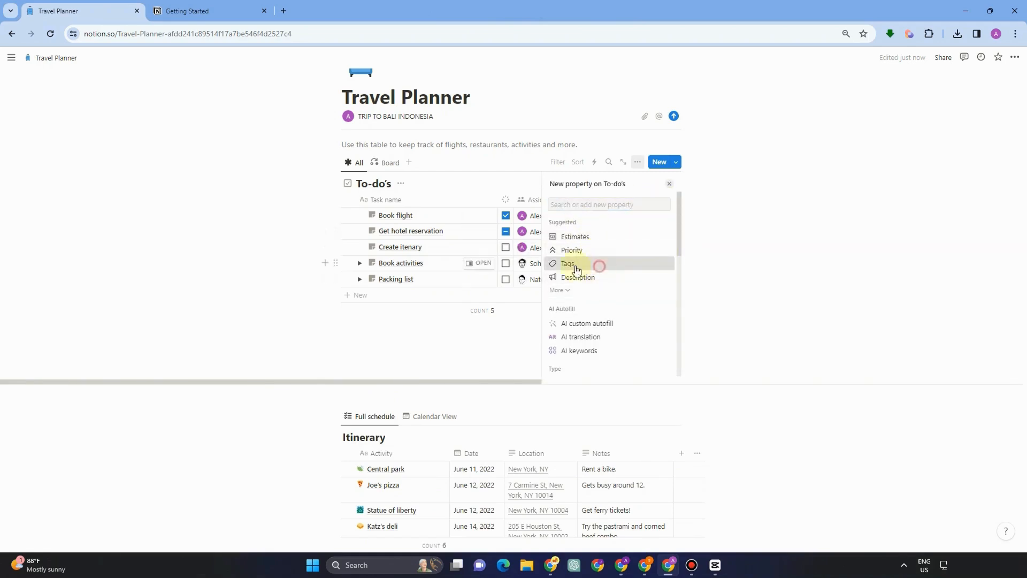
left_click(670, 184)
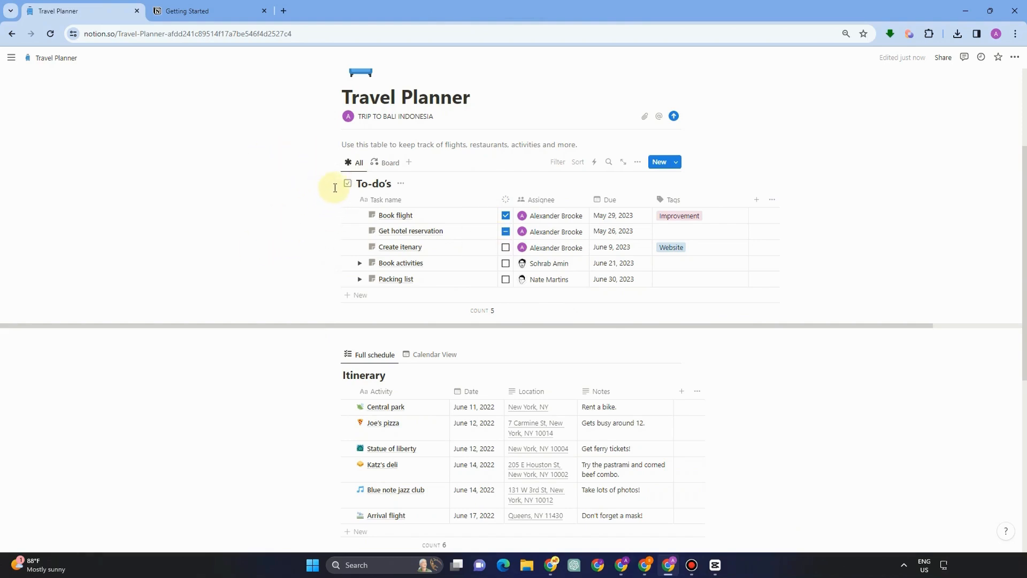
Delete the whole To-do's database from the Travel Planner page.
left_click(336, 163)
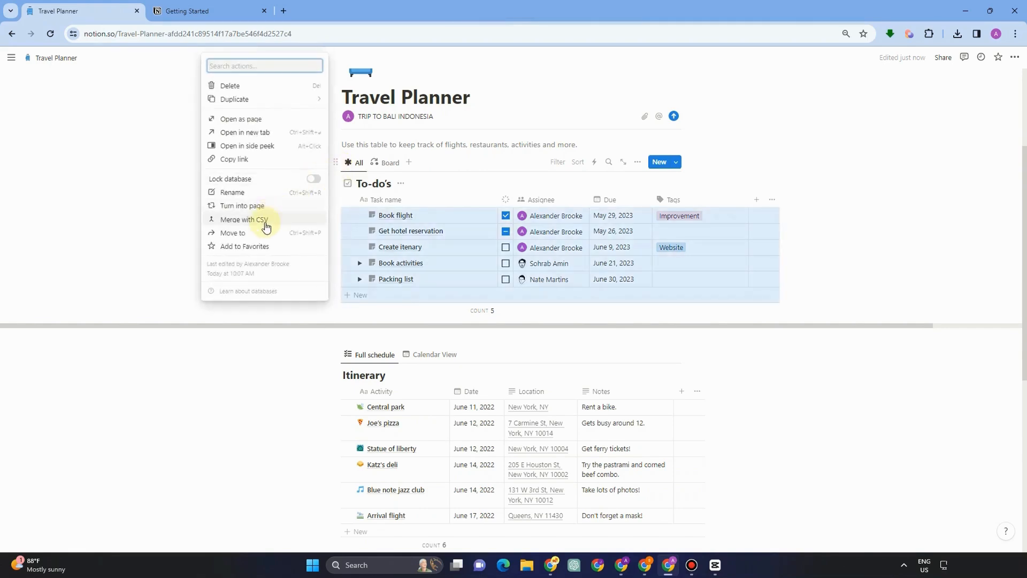
left_click(245, 85)
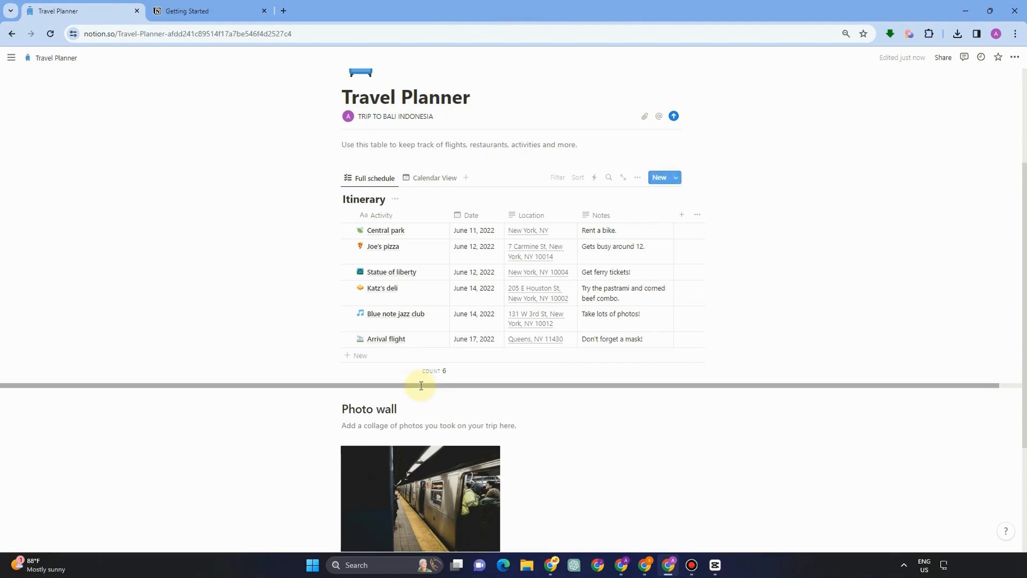
Delete the Central park row from the Itinerary table.
left_click_drag(420, 385, 421, 386)
scroll(509, 300, "up", 2)
scroll(500, 300, "down", 2)
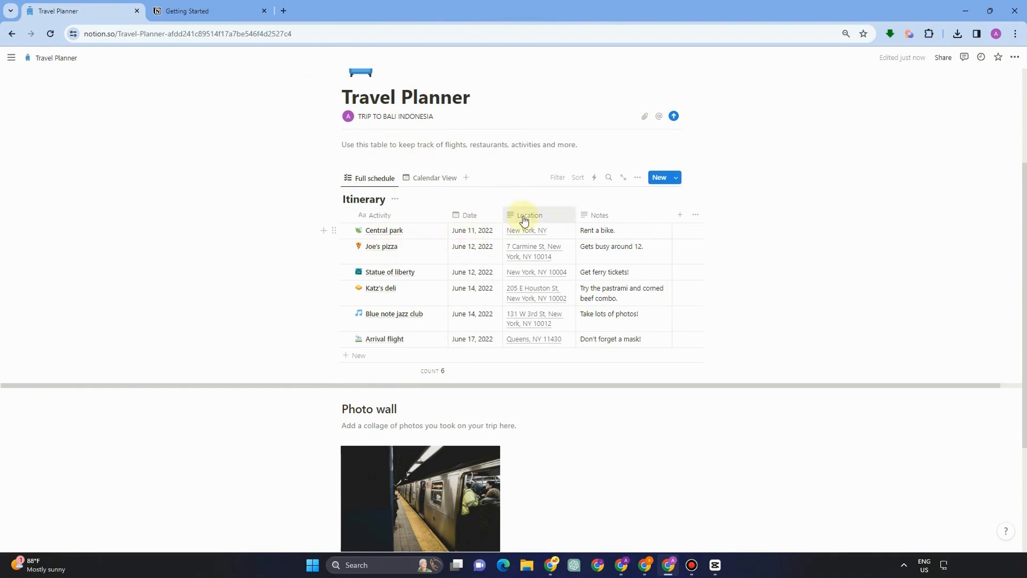
left_click(334, 230)
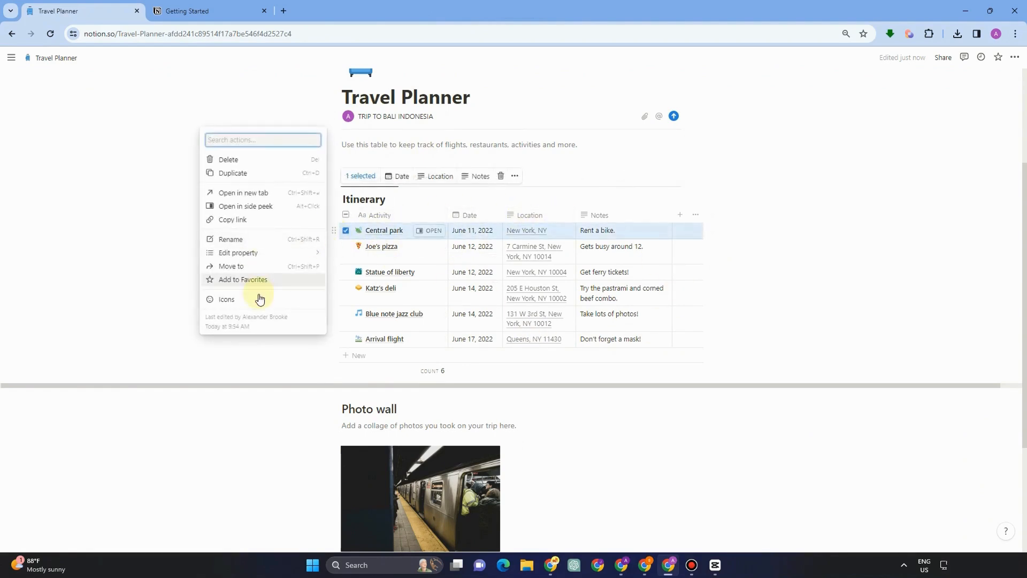
left_click(238, 160)
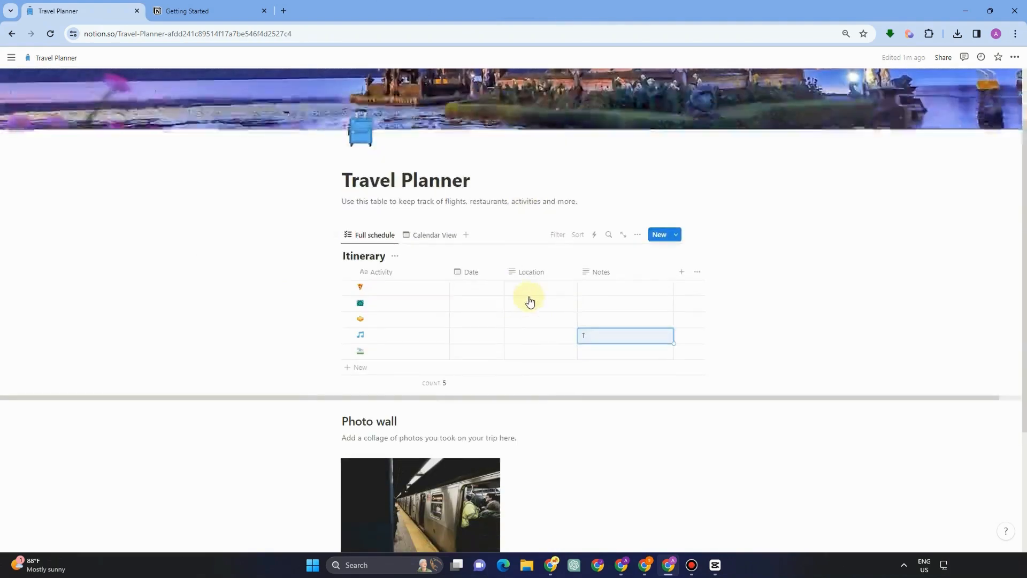
Clear the leftover letter T from the Notes cell of the Itinerary row with the music icon.
scroll(529, 301, "down", 1)
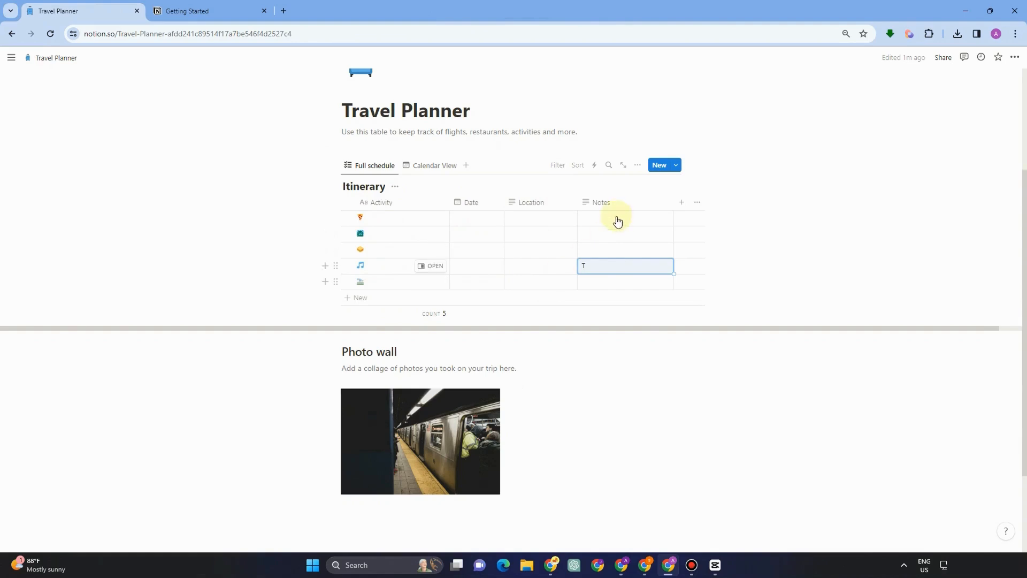
left_click(598, 267)
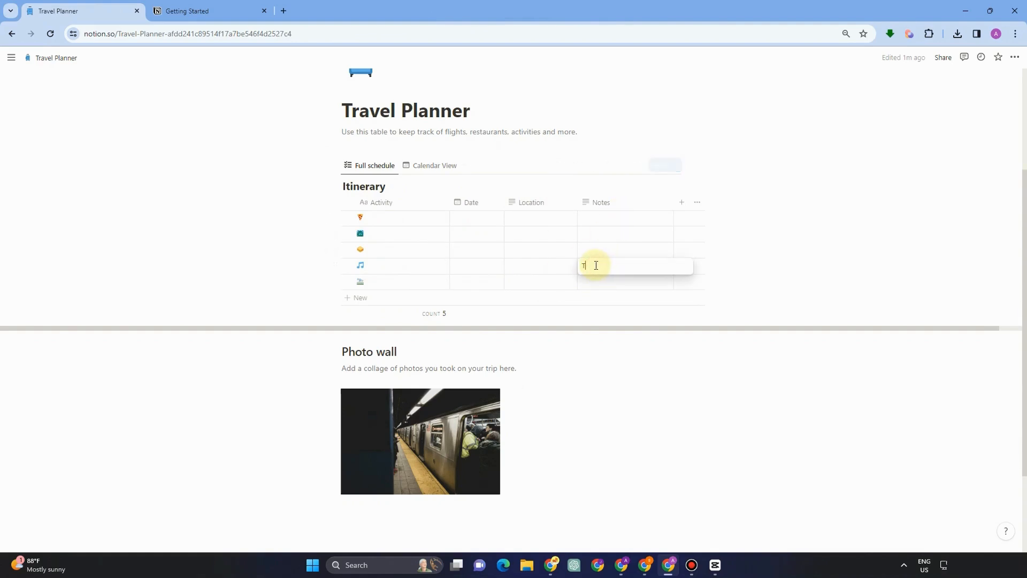
key("Escape")
Add a Phone property of type Phone to the Itinerary table, keeping its default name.
left_click(682, 202)
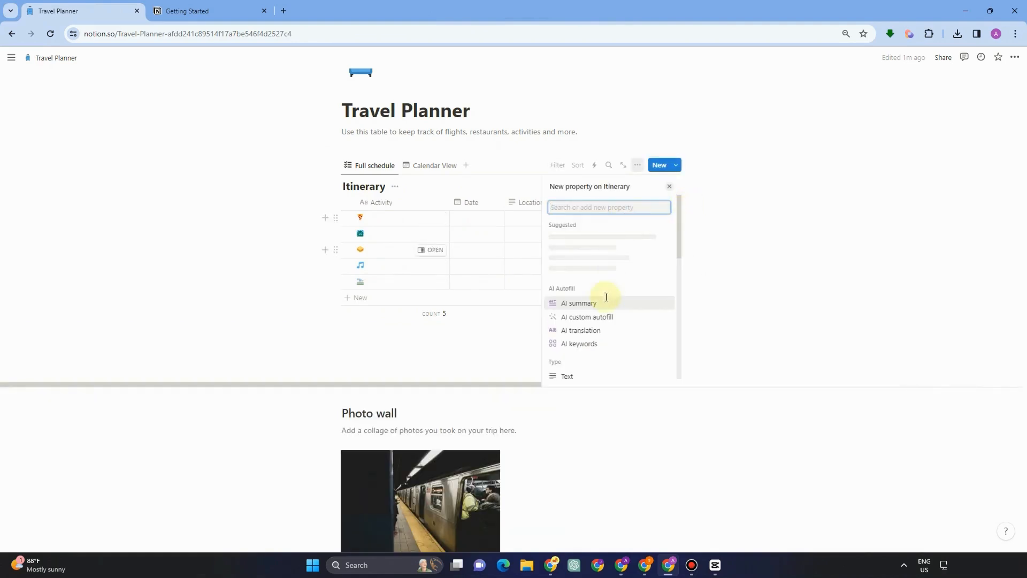
scroll(605, 321, "down", 2)
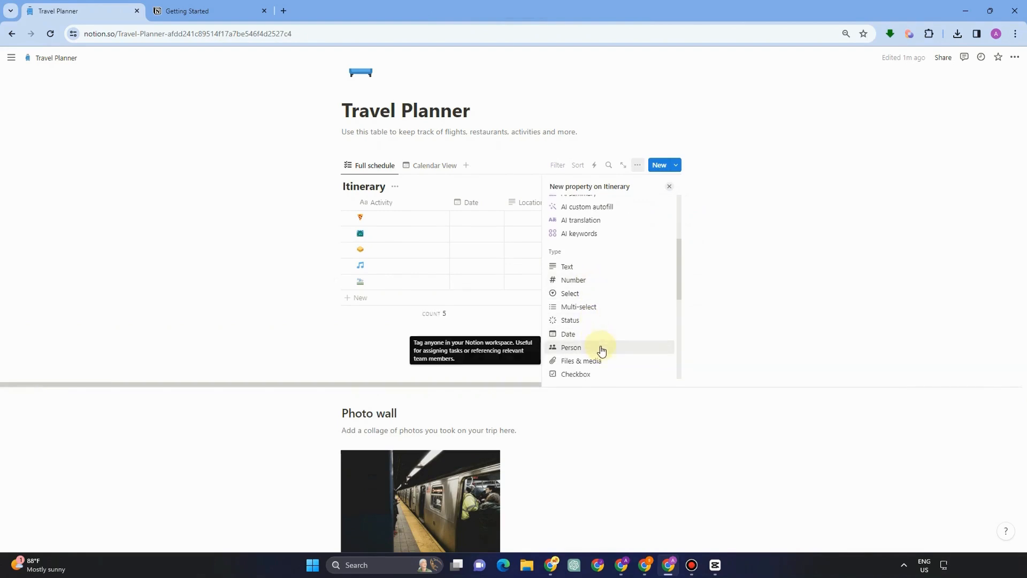
scroll(597, 342, "down", 2)
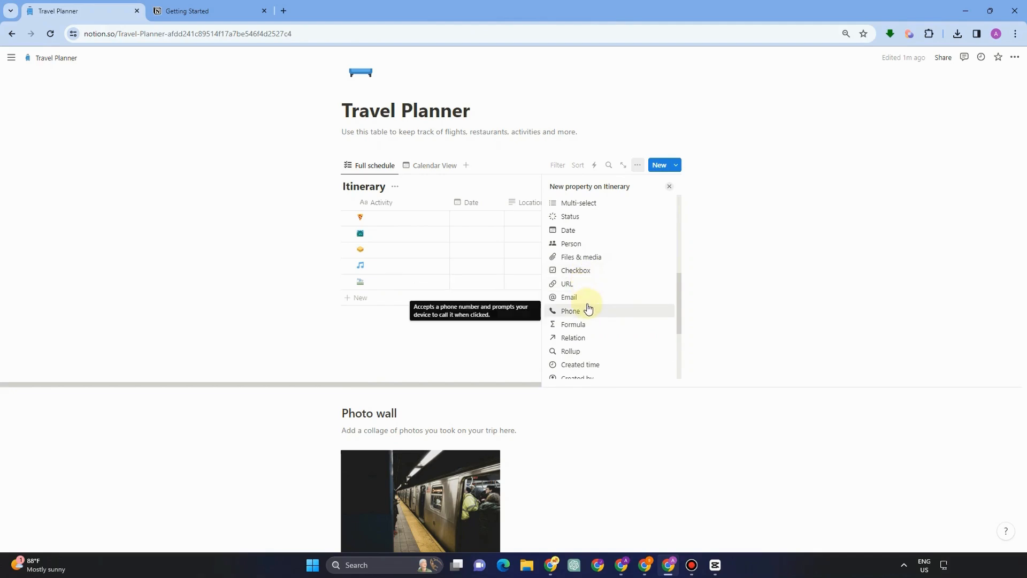
left_click(588, 309)
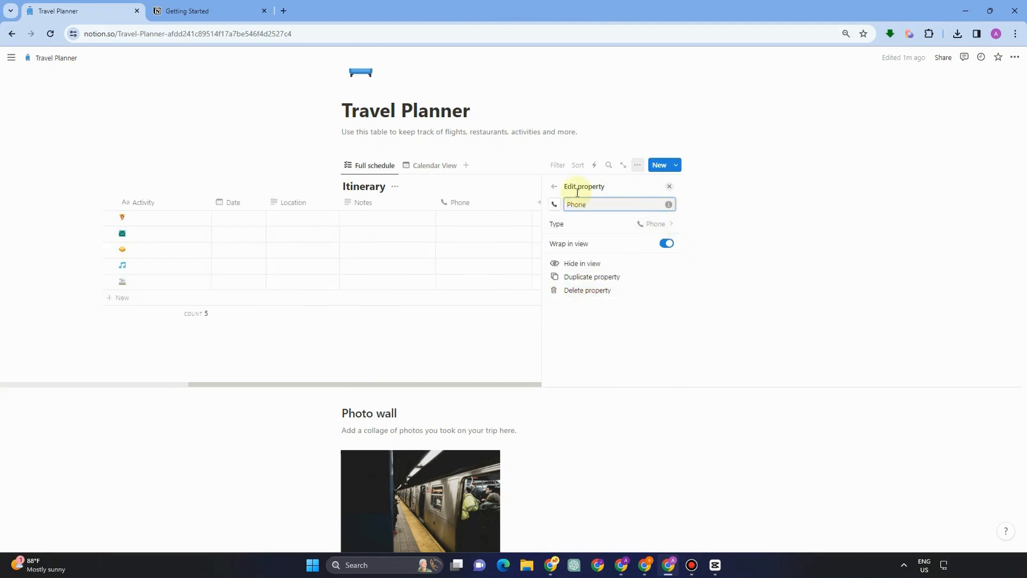
left_click(533, 187)
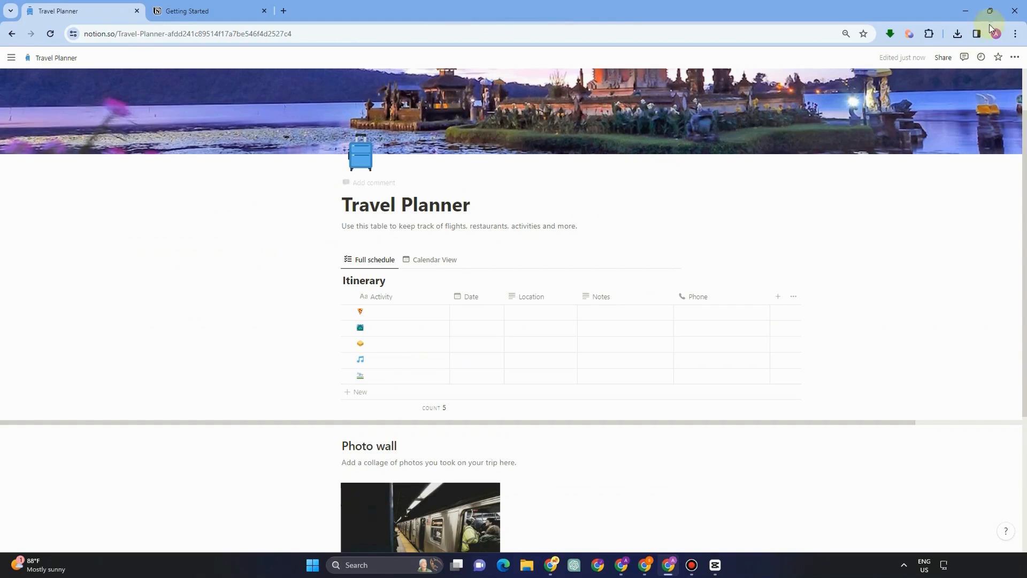
Set the Travel Planner page to full width.
left_click(1015, 59)
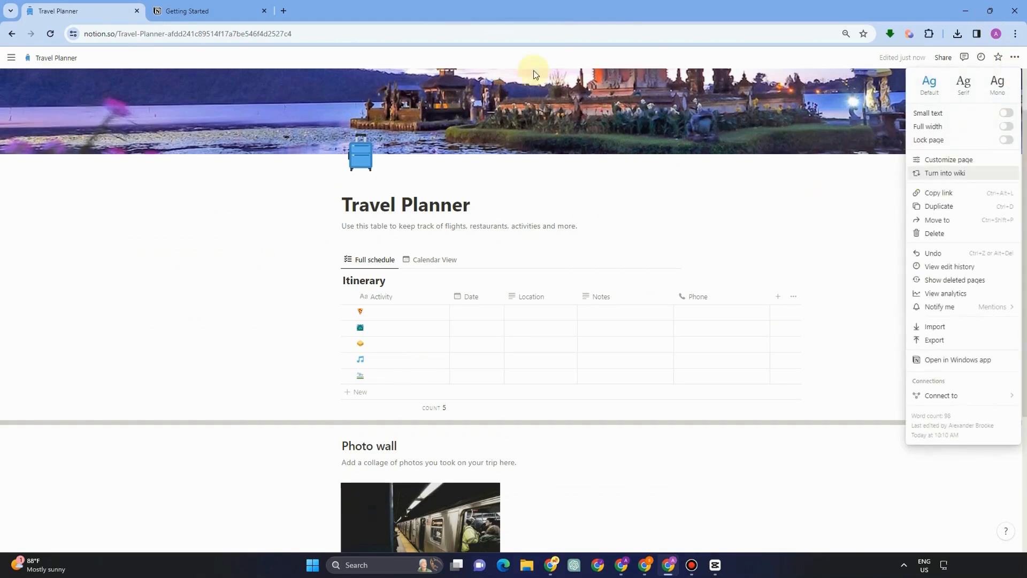
left_click(1007, 128)
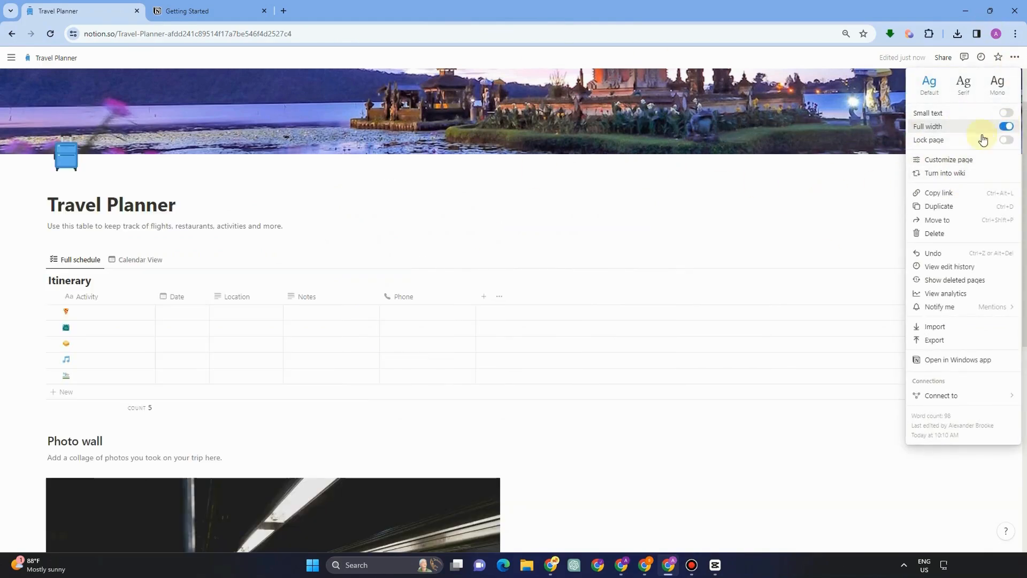
left_click(568, 235)
scroll(593, 269, "down", 4)
scroll(593, 268, "up", 2)
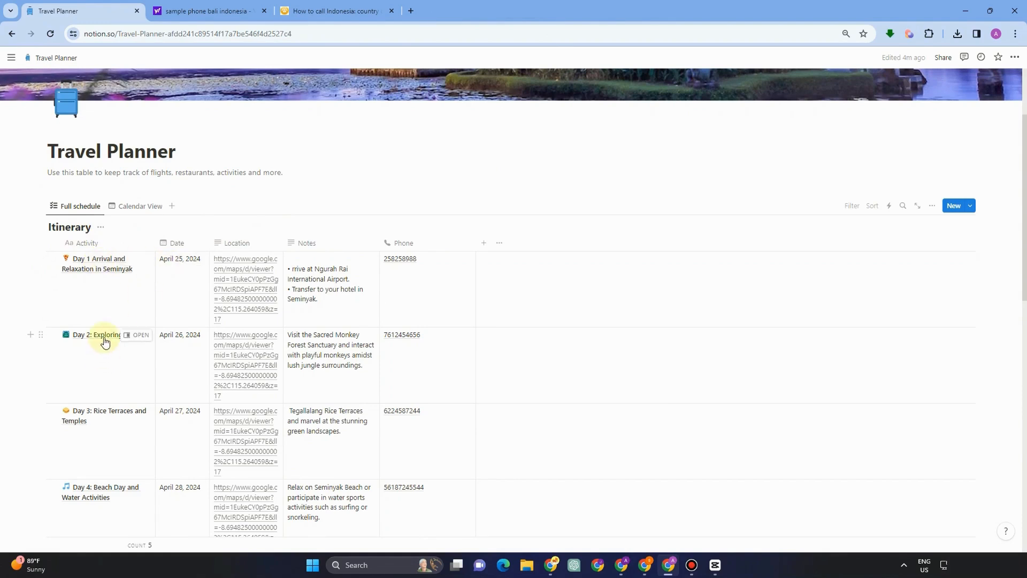
Review the filled-in Itinerary rows, the actions available for the Day 1 row, and its Google Maps location link.
scroll(105, 427, "down", 2)
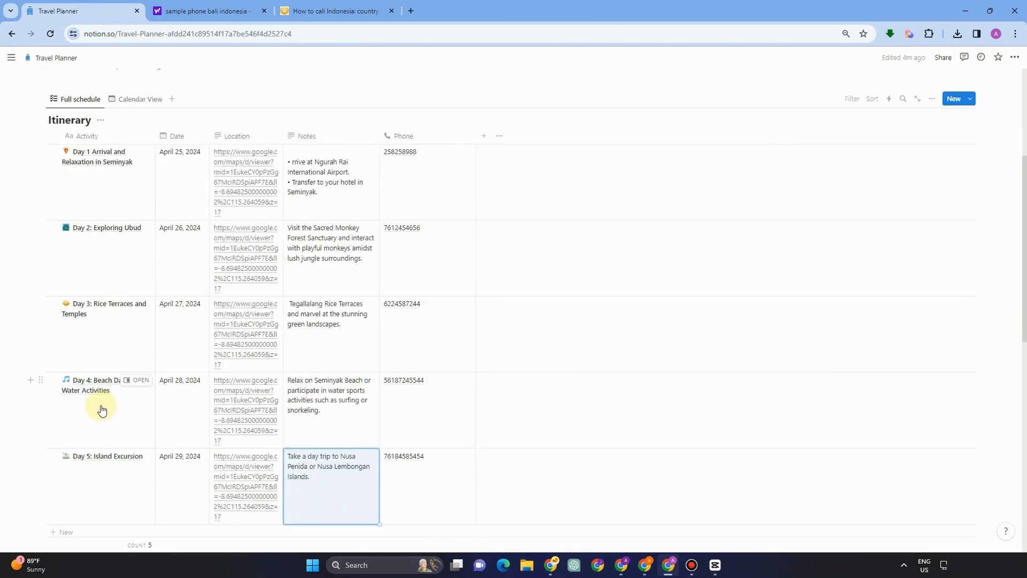
scroll(102, 410, "down", 1)
scroll(109, 425, "up", 3)
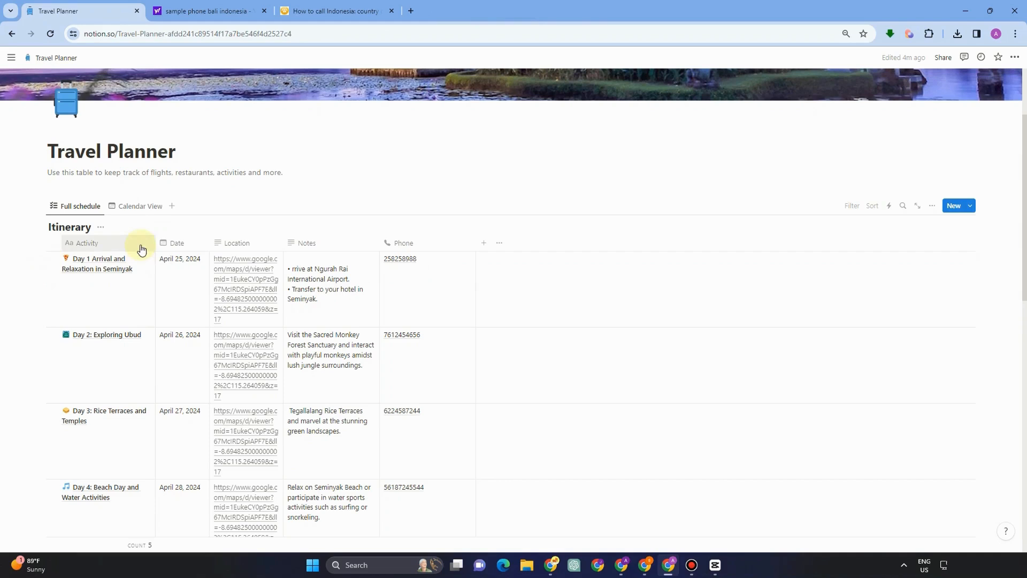
left_click(131, 298)
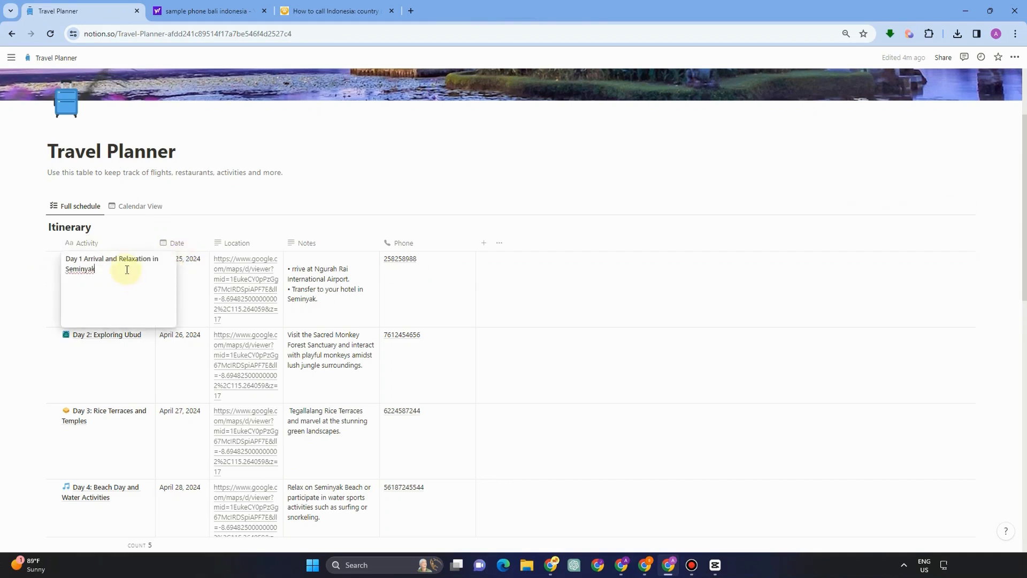
key("Escape")
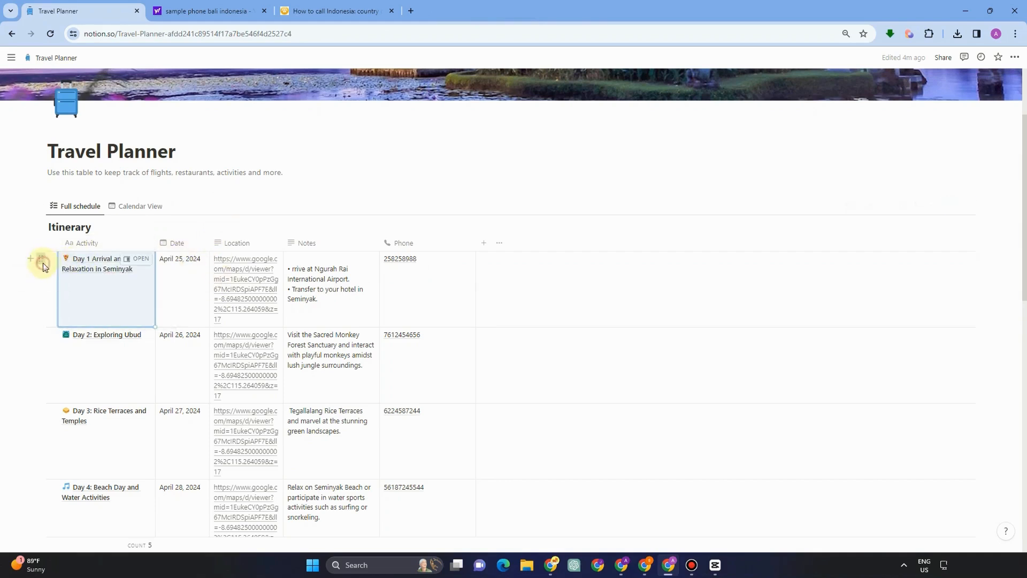
left_click(41, 259)
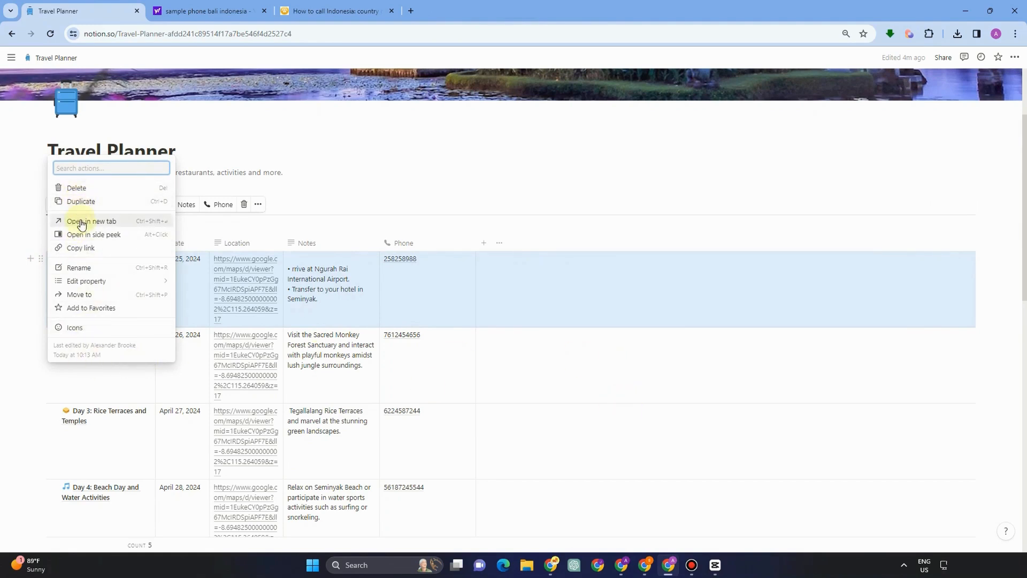
left_click(14, 383)
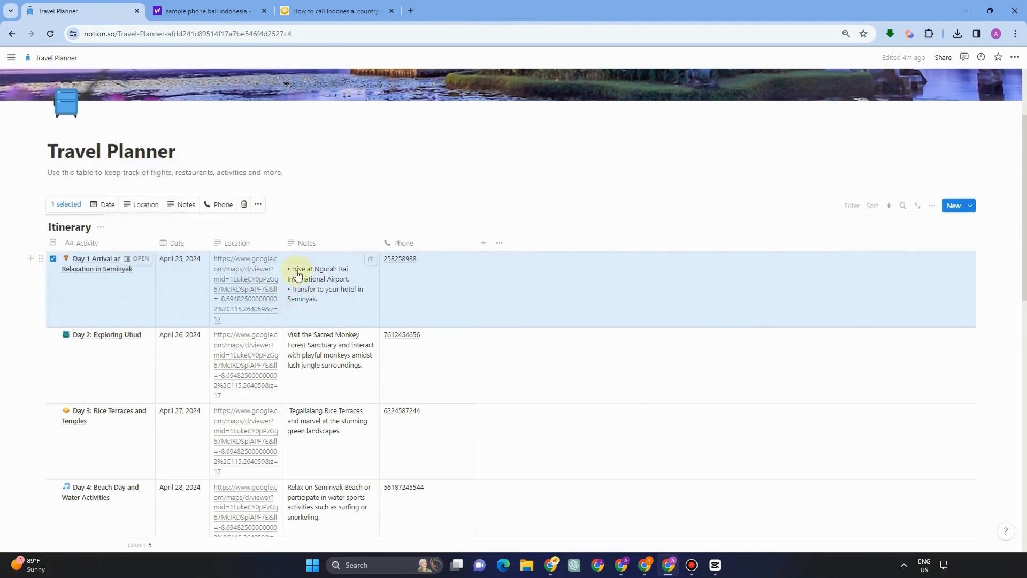
left_click(235, 262)
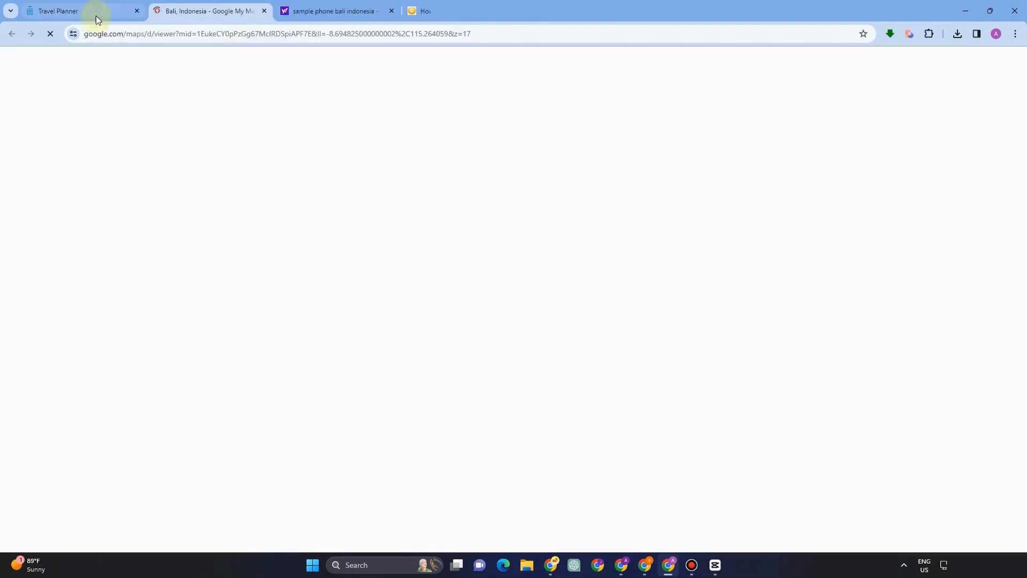
left_click(95, 13)
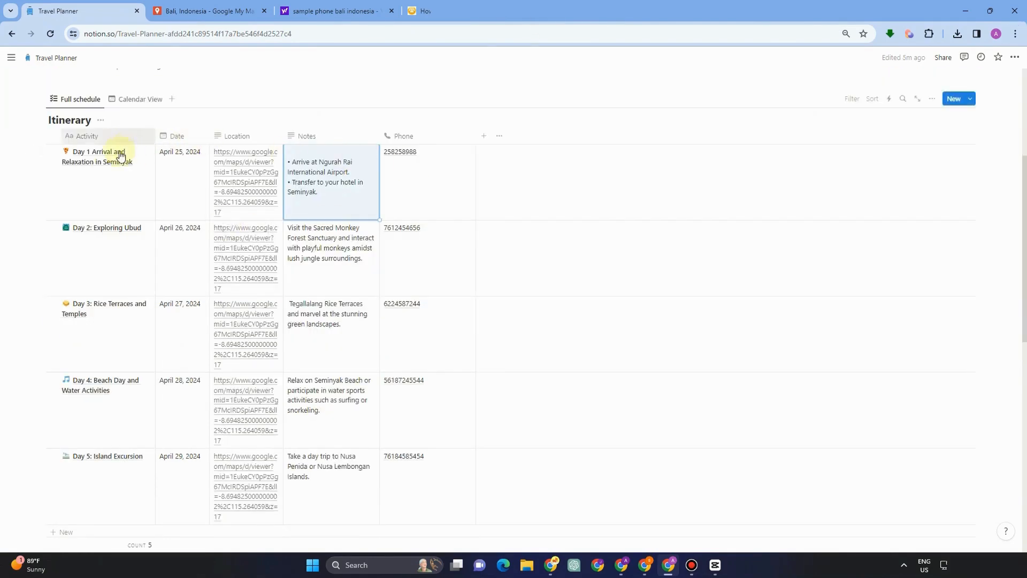
Delete the subway train photo from the Photo wall section.
scroll(401, 198, "down", 6)
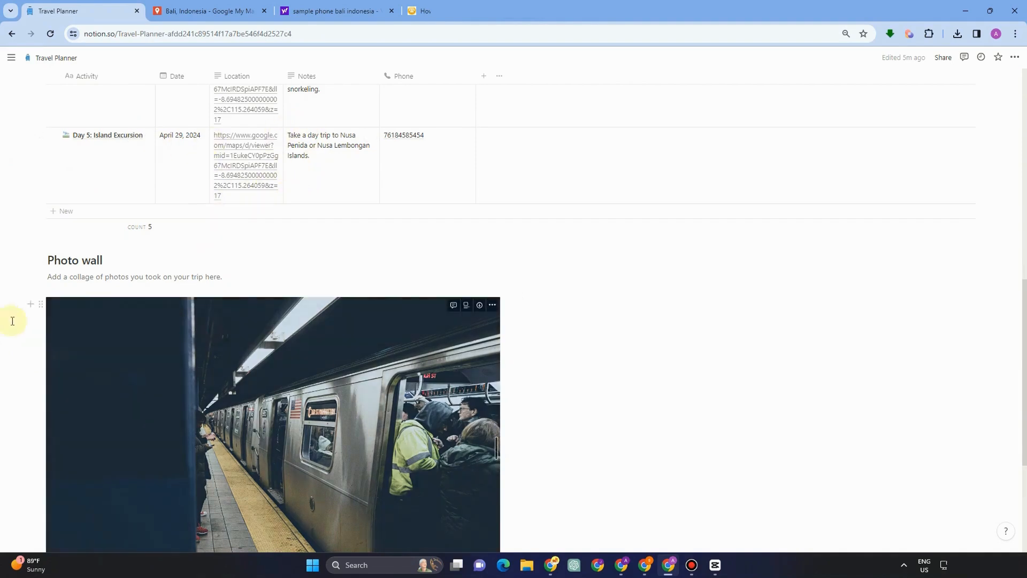
left_click(36, 304)
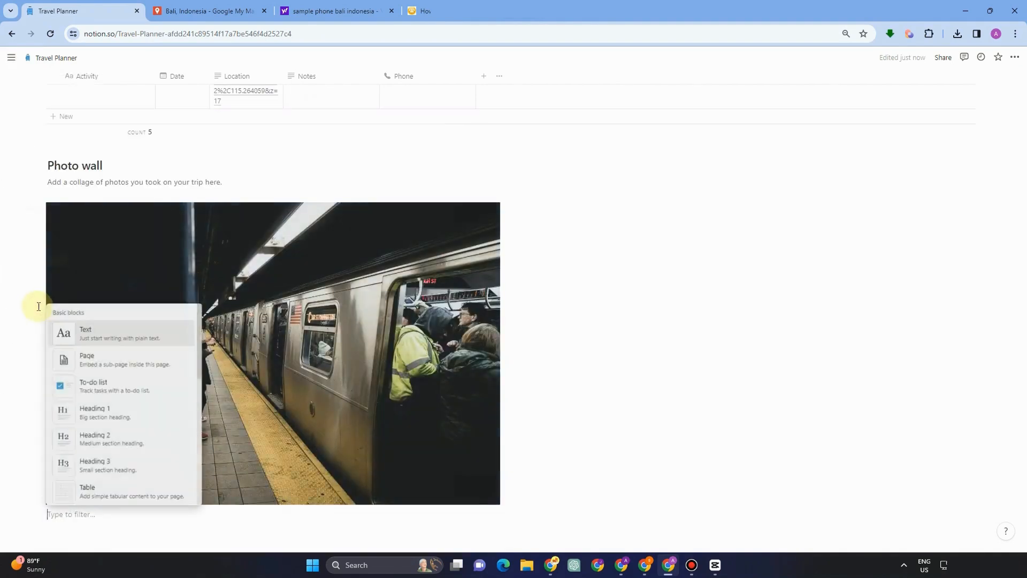
left_click(207, 181)
left_click(43, 210)
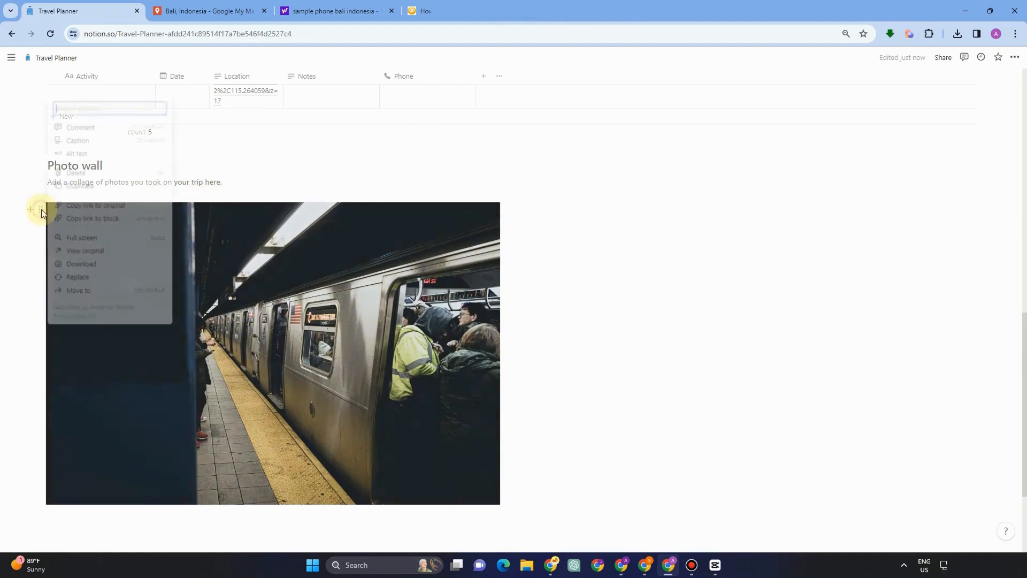
left_click(76, 172)
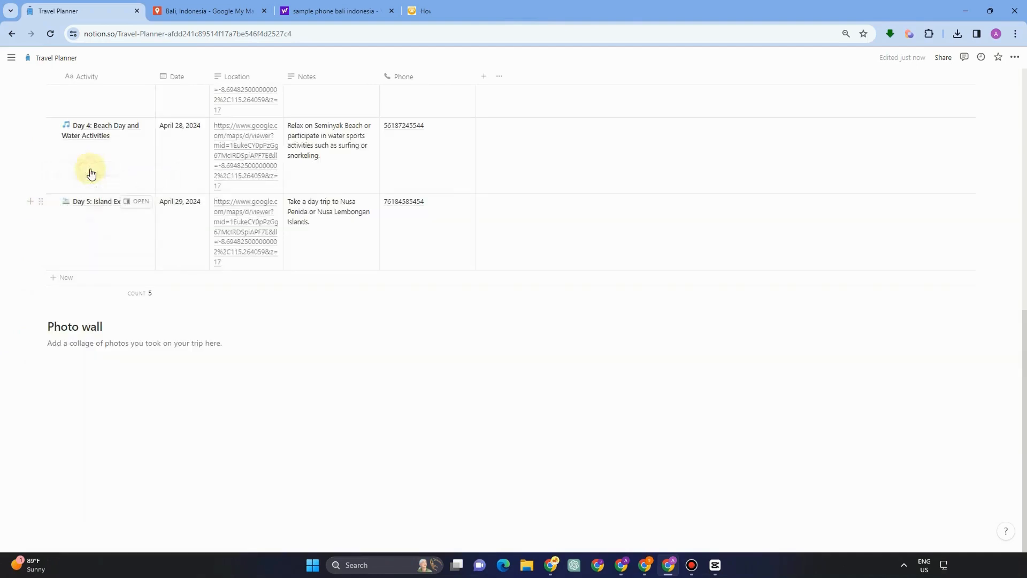
Delete the Photo wall heading above the photo collage caption.
left_click(41, 343)
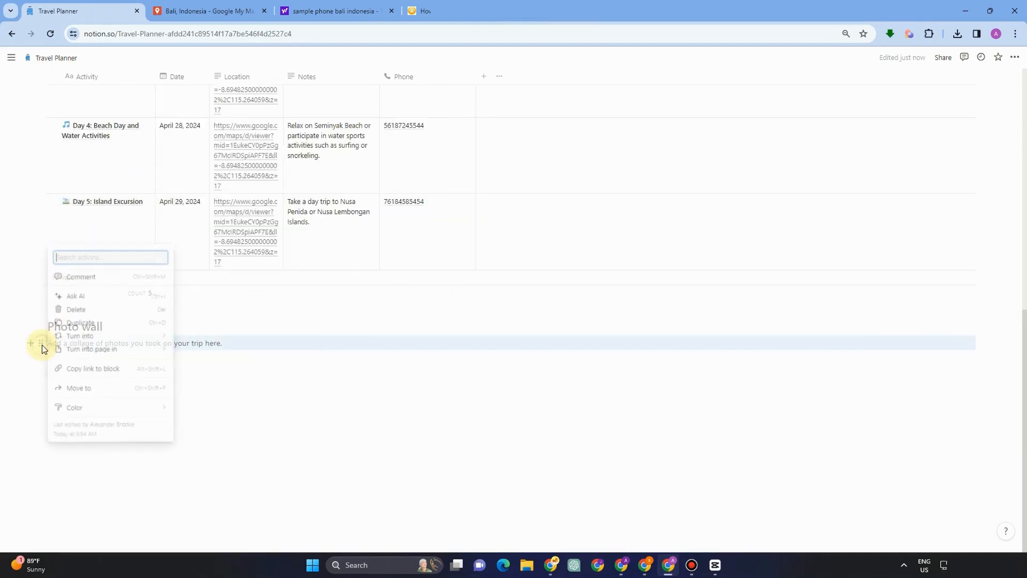
key("F11")
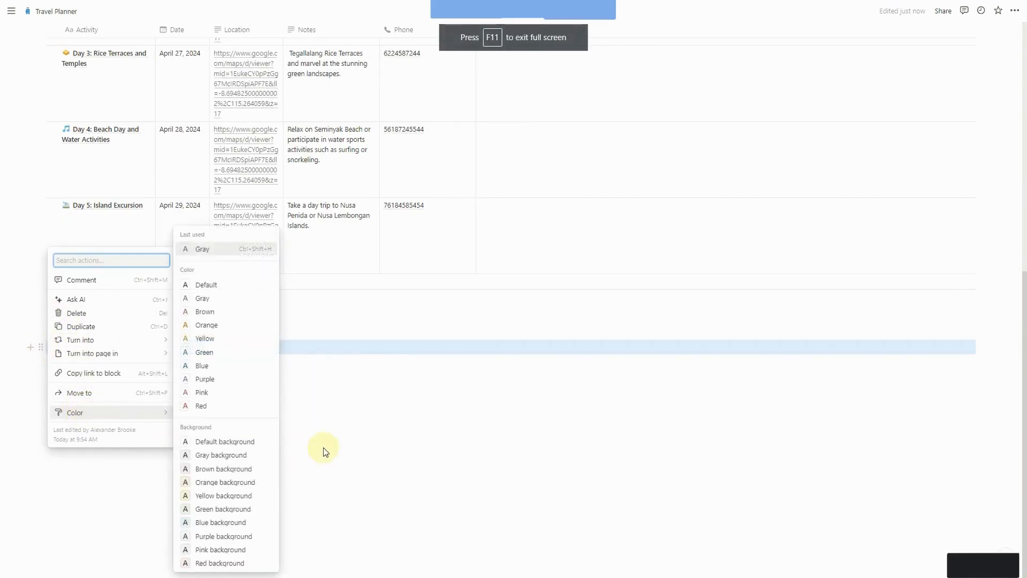
key("Escape")
key("F11")
Insert a simple table below the photo collage caption.
left_click(86, 376)
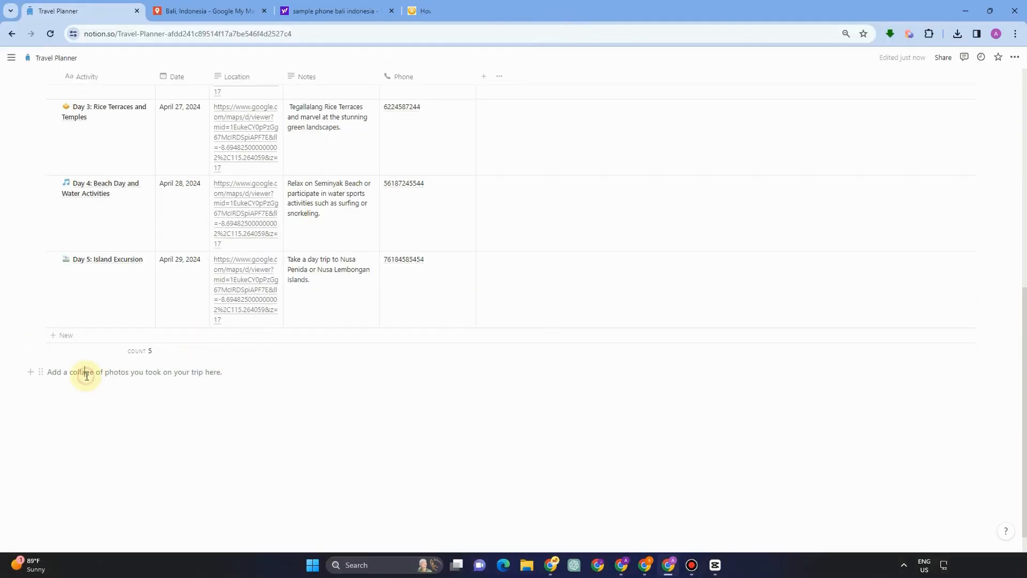
type("/")
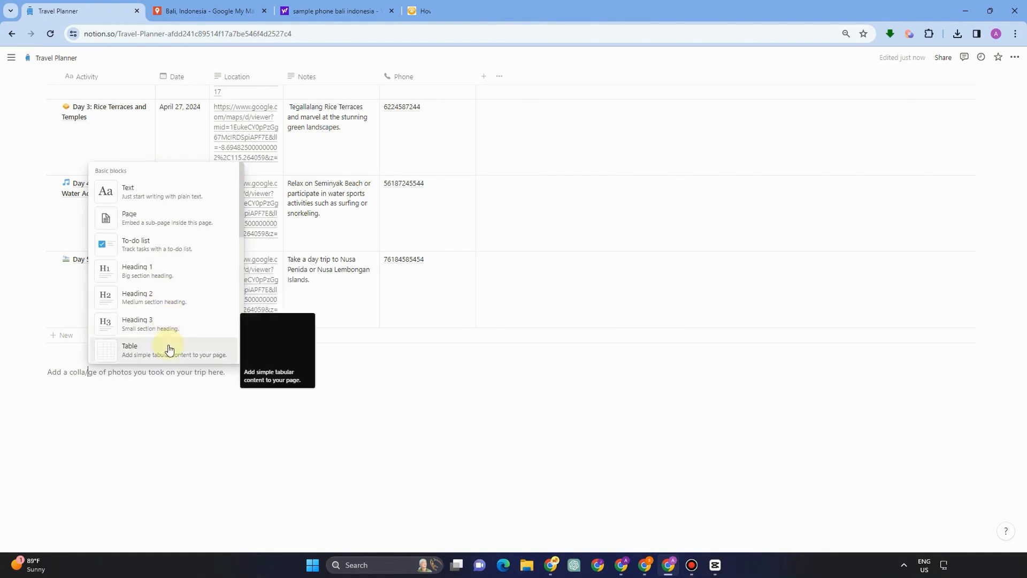
scroll(163, 305, "down", 3)
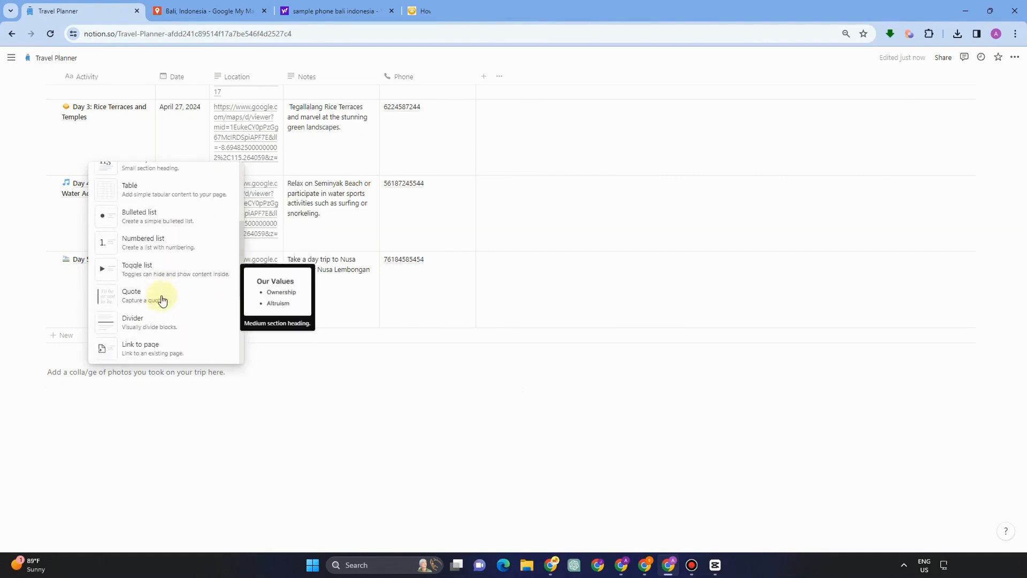
left_click(152, 193)
left_click(167, 404)
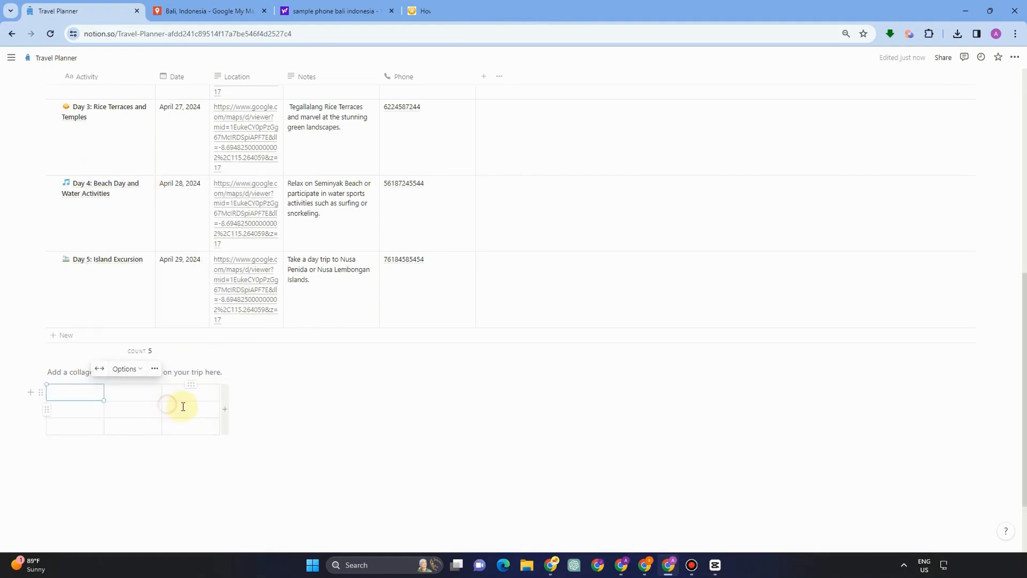
Add a fourth column to the new simple table and widen its columns across the page.
left_click_drag(230, 407, 289, 410)
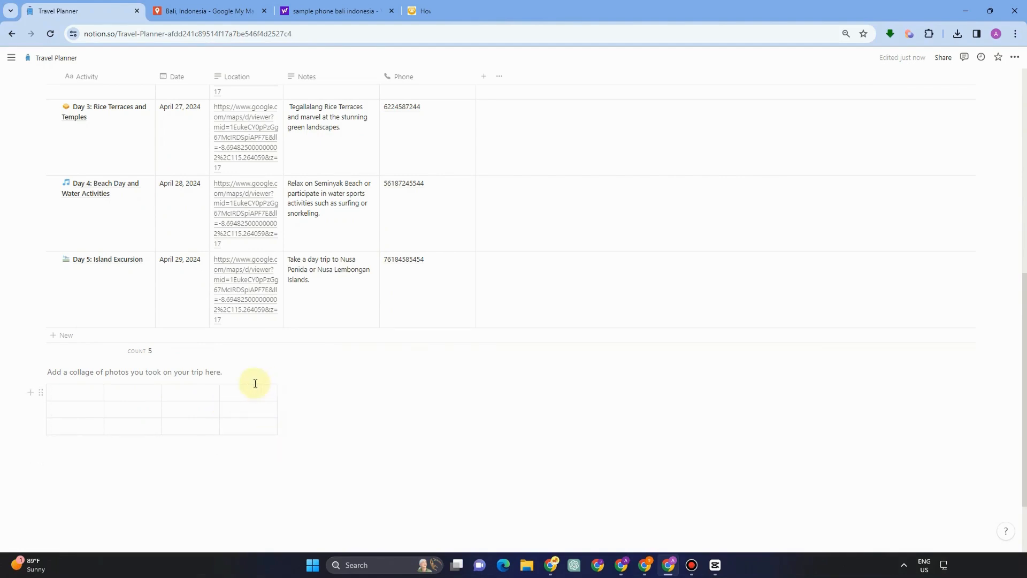
left_click_drag(277, 387, 817, 392)
left_click(239, 393)
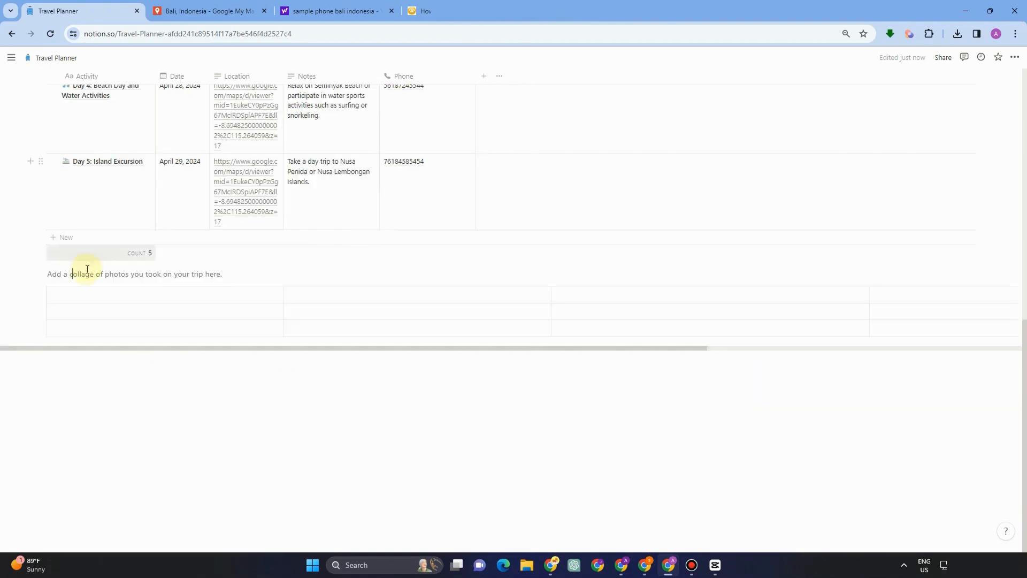
Replace the photo collage caption above the simple table with the bold text Documents on an orange background.
left_click(56, 274)
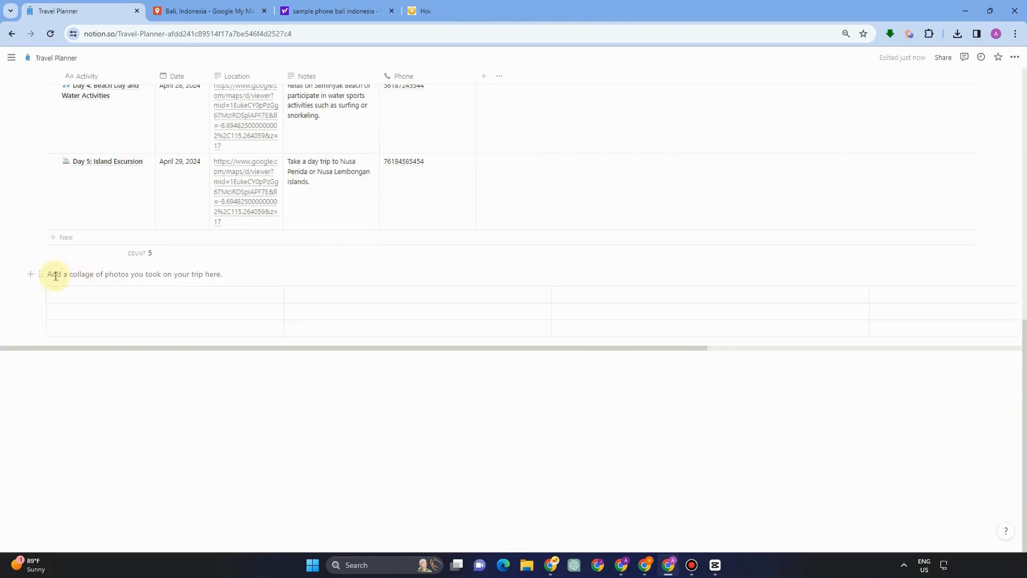
type("Documents")
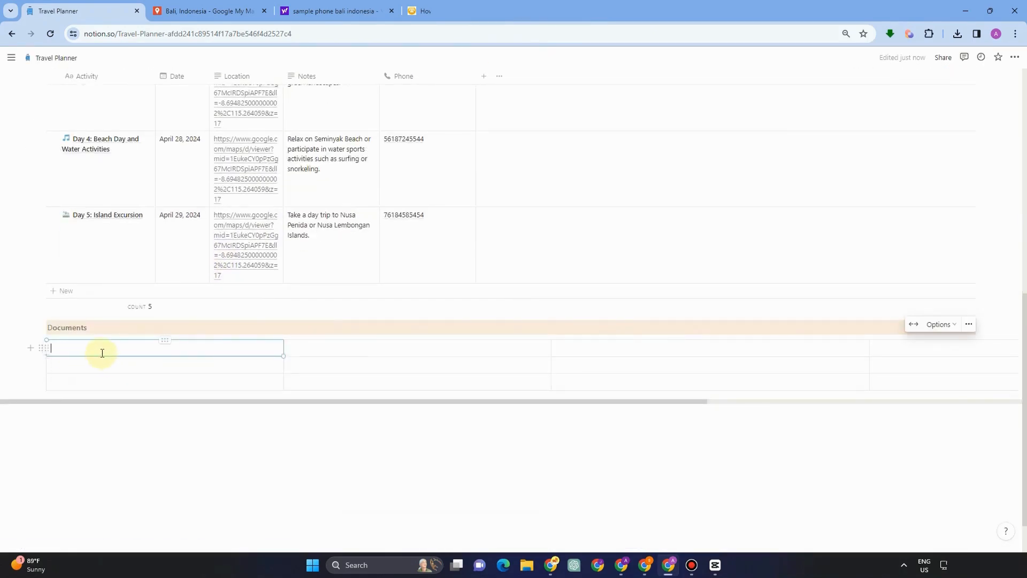
Fill the Documents table with the Passport, Visa, Flight Itinerary, Accommodation Confirmation, Travel Insurance and Health Documents rows and their descriptions.
type("Passport:\tEnsure your passport is valid for at least six months beyond your intended stay in Indonesia. Visa\tDepending on your nationality, you may need to apply for a visa before traveling to Indonesia. Some countries are eligible for visa-free entry, while others require a visa on arrival or a pre-approved visa. Flight Itinerary\tCopy of your flight reservation or ticket. Accommodation Confirmation\t Proof of hotel reservations or accommodation bookings for your stay in Bali. Travel Insurance\tPolicy documents providing coverage for medical emergencies, trip cancellations, and other unforeseen circumstances. Health Documents\t Depending on your country of origin, you may need to provide proof of vaccinations or health certificates. Check the latest health requirements for travel to Indonesia.")
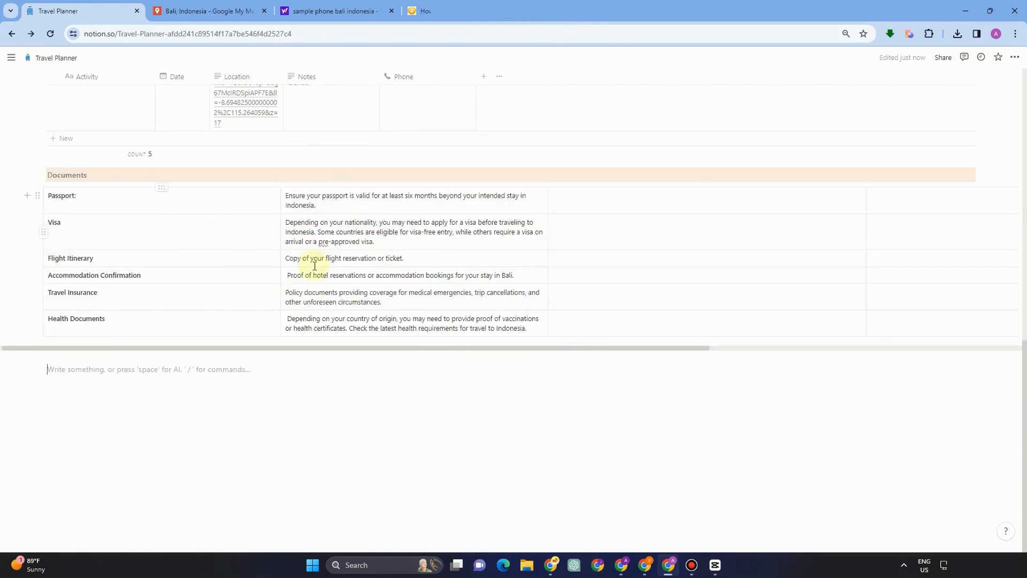
scroll(315, 266, "up", 4)
scroll(343, 326, "down", 2)
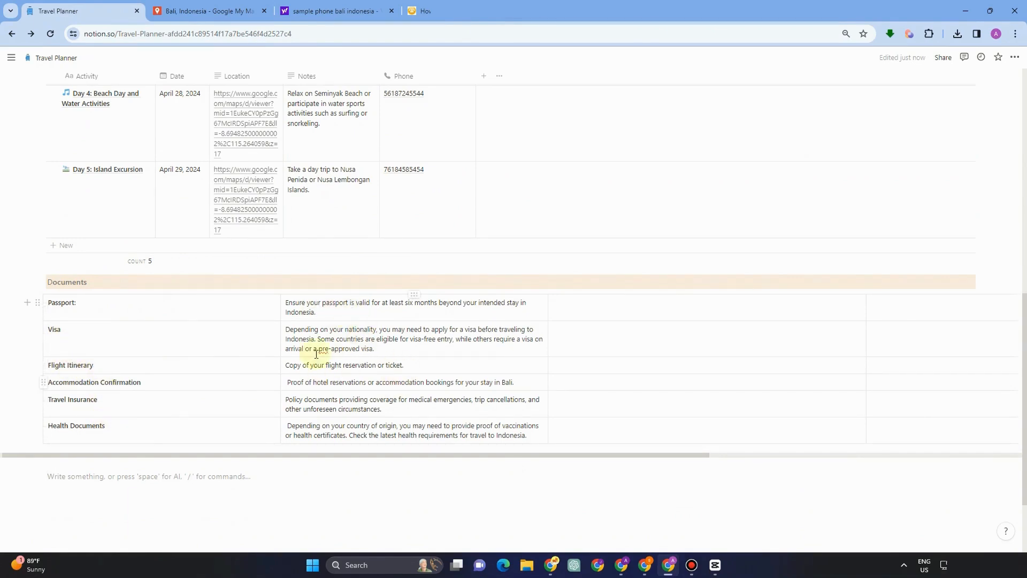
Try to remove the colon after Passport in the first cell of the Documents table.
left_click(134, 312)
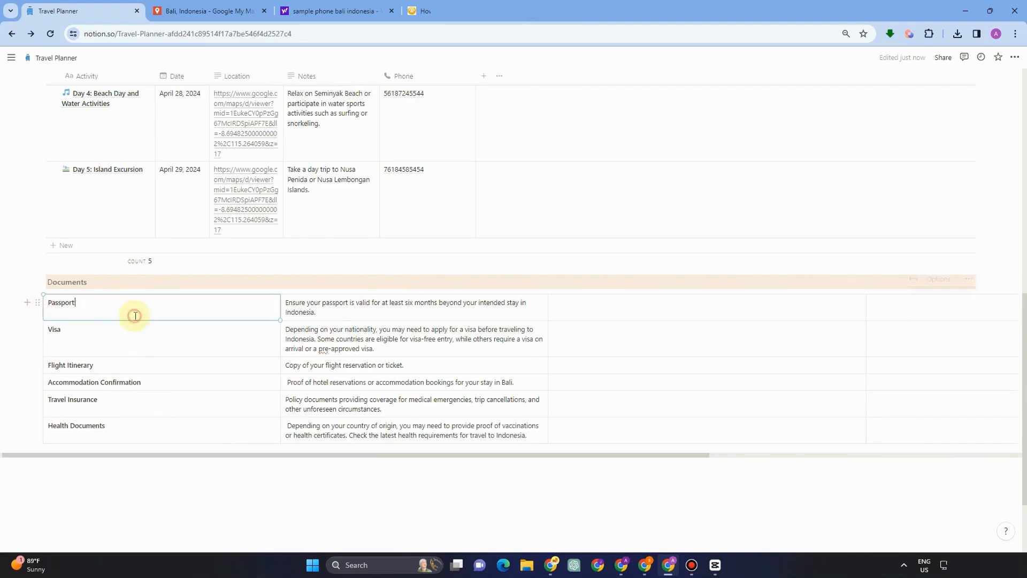
left_click(240, 300)
key("BackSpace")
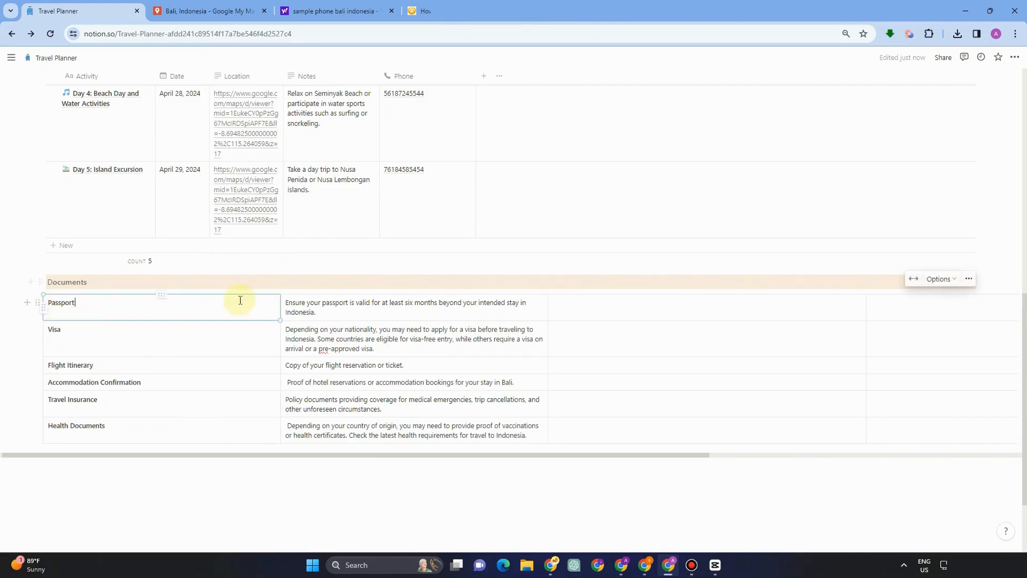
Give the Passport row a green background, Visa and Accommodation Confirmation purple, Flight Itinerary red, Travel Insurance yellow and Health Documents pink.
left_click(41, 305)
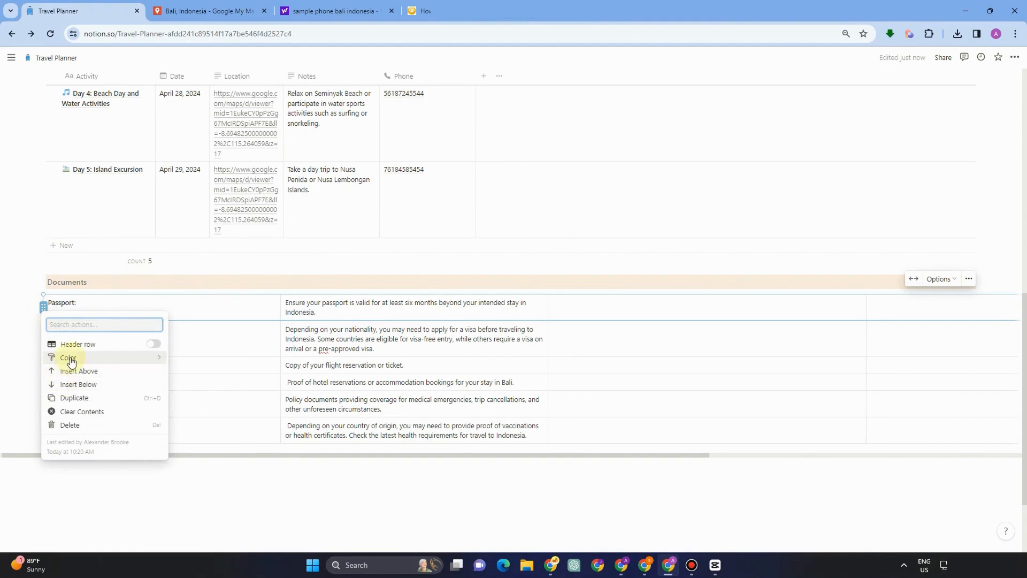
mouse_move(134, 362)
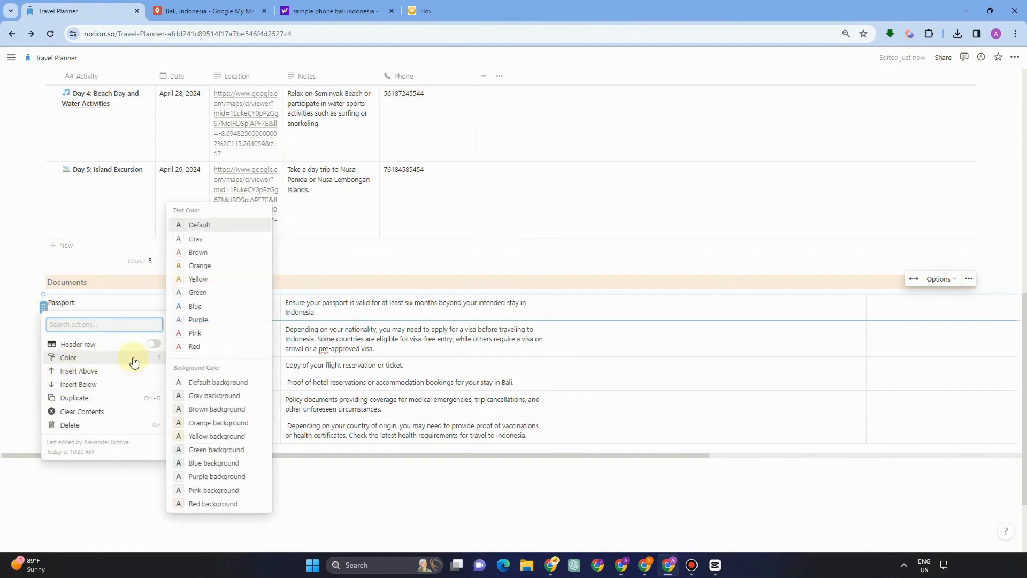
left_click(228, 450)
left_click(42, 342)
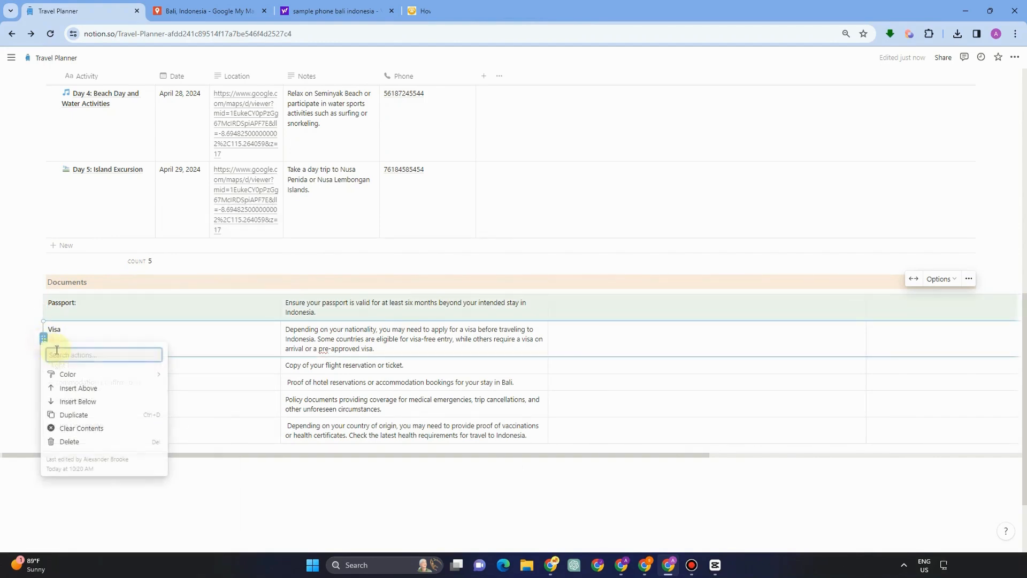
mouse_move(137, 374)
left_click(204, 493)
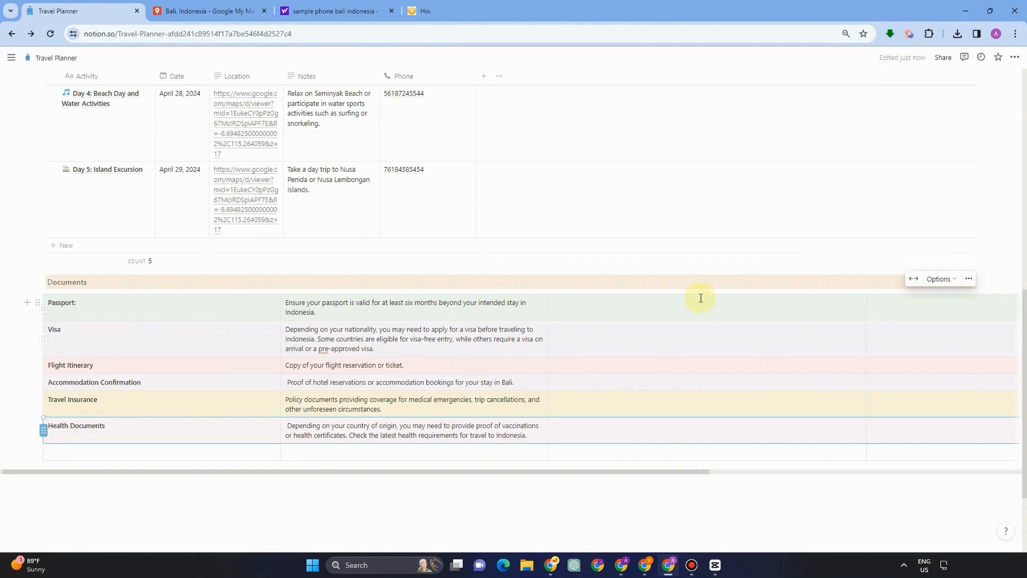
left_click(662, 313)
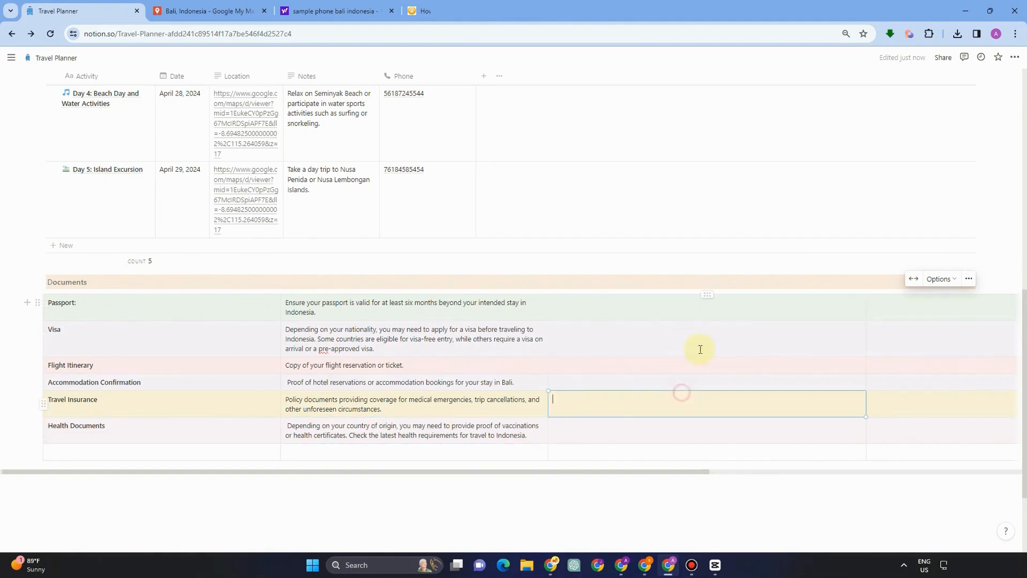
left_click(663, 315)
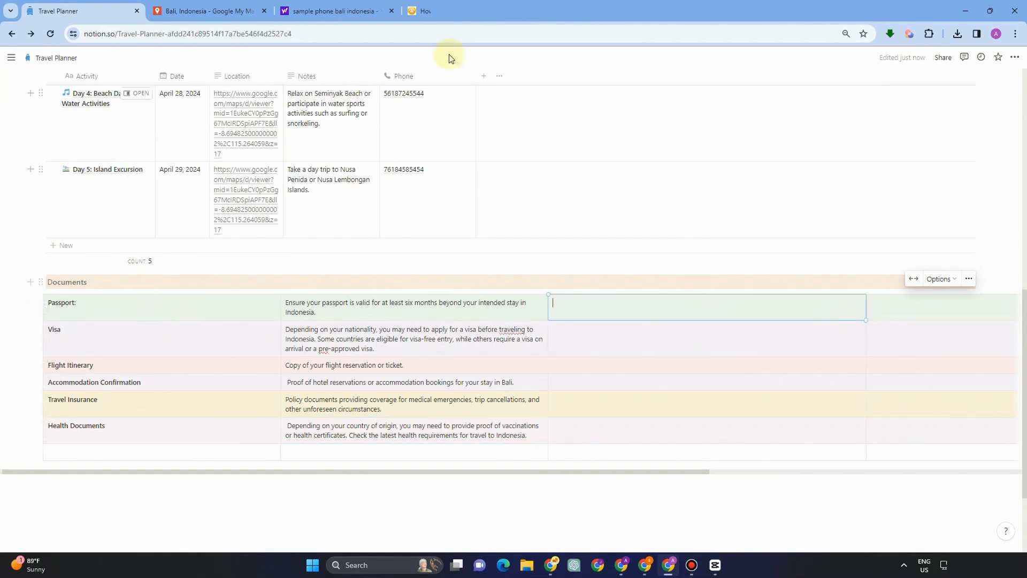
left_click(939, 279)
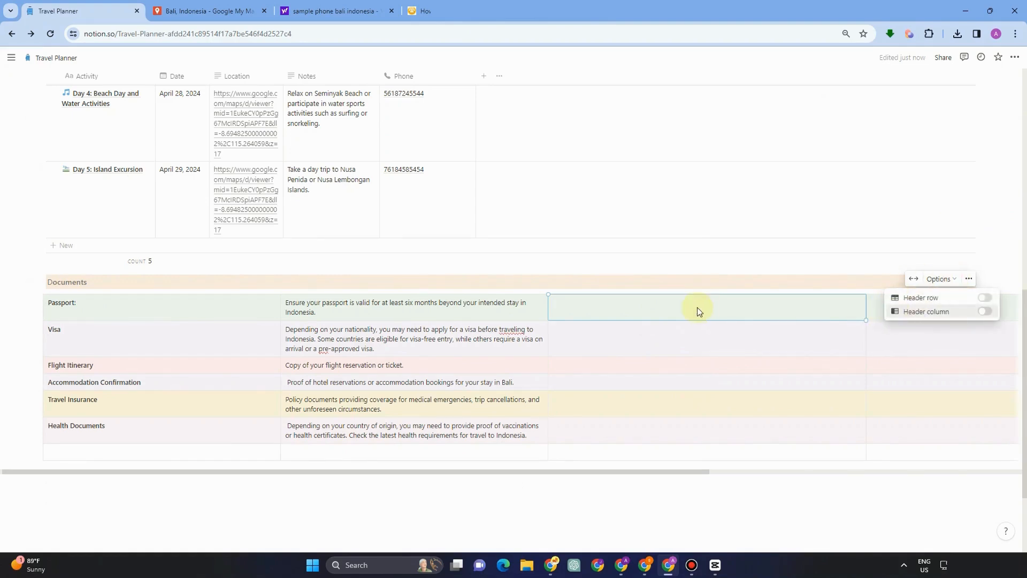
left_click(919, 311)
left_click(709, 334)
scroll(412, 138, "down", 2)
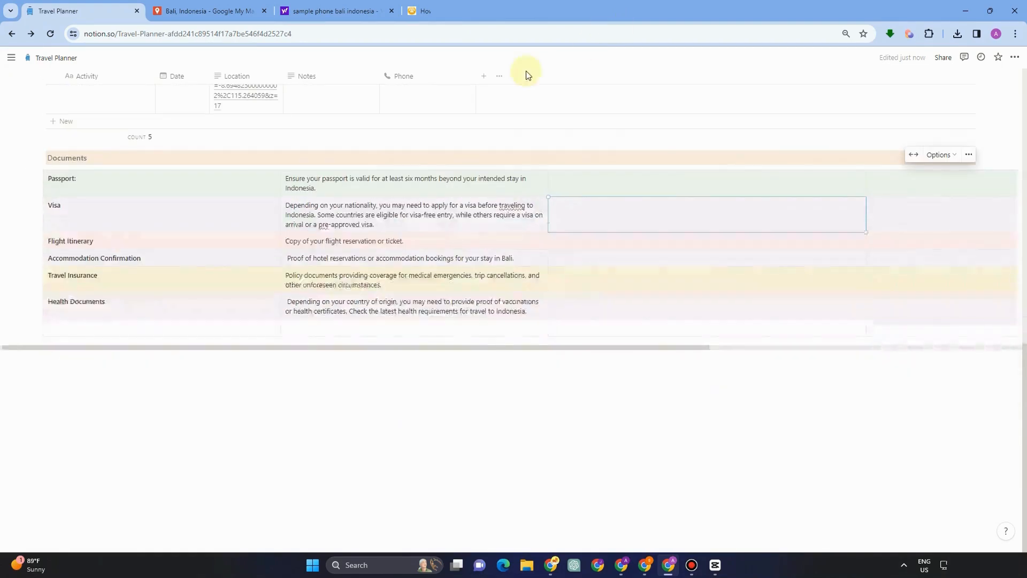
Insert a bulleted list block on the empty line below the Documents table.
left_click(56, 365)
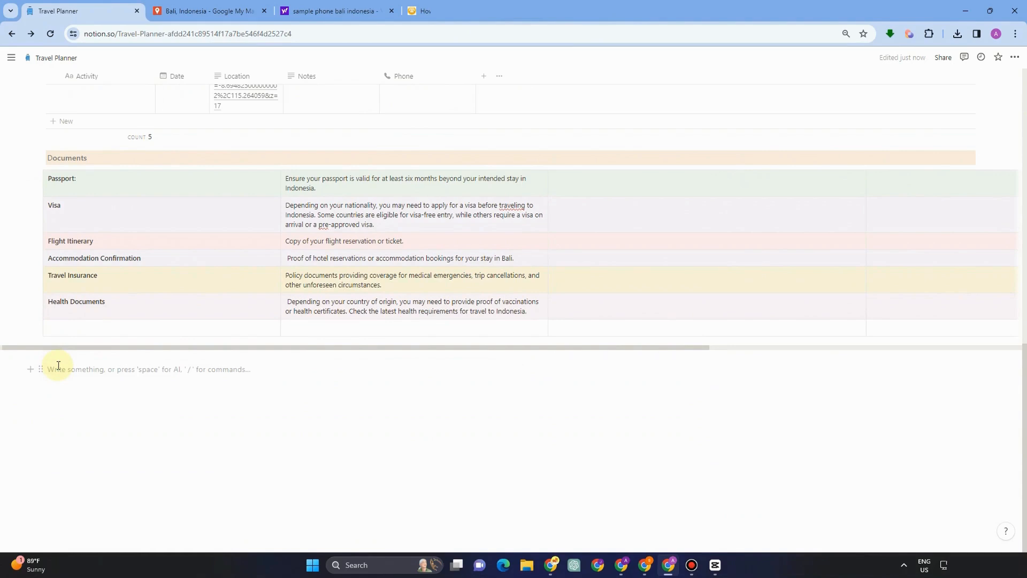
type("/")
scroll(101, 245, "down", 3)
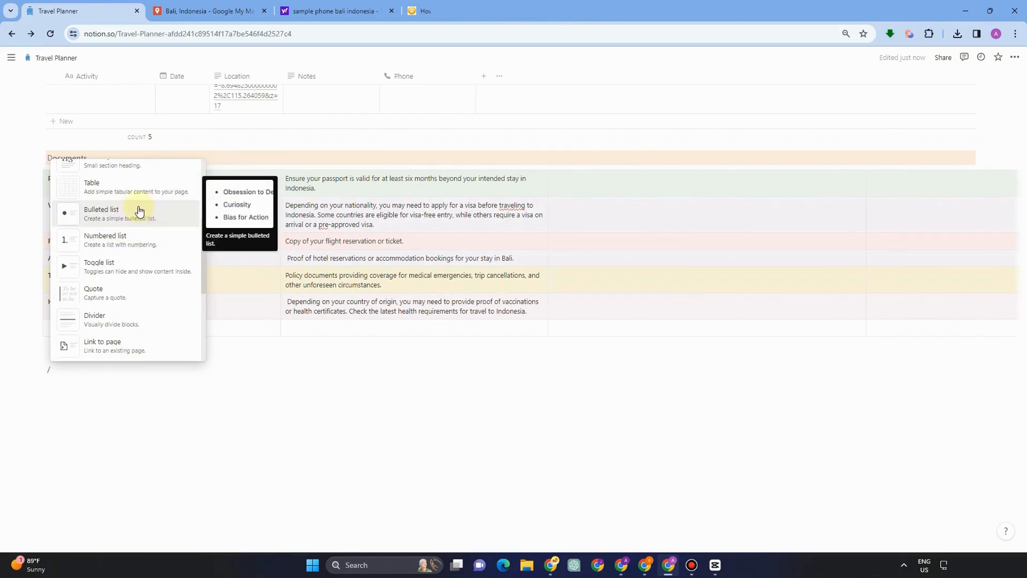
scroll(130, 206, "up", 2)
scroll(130, 201, "up", 1)
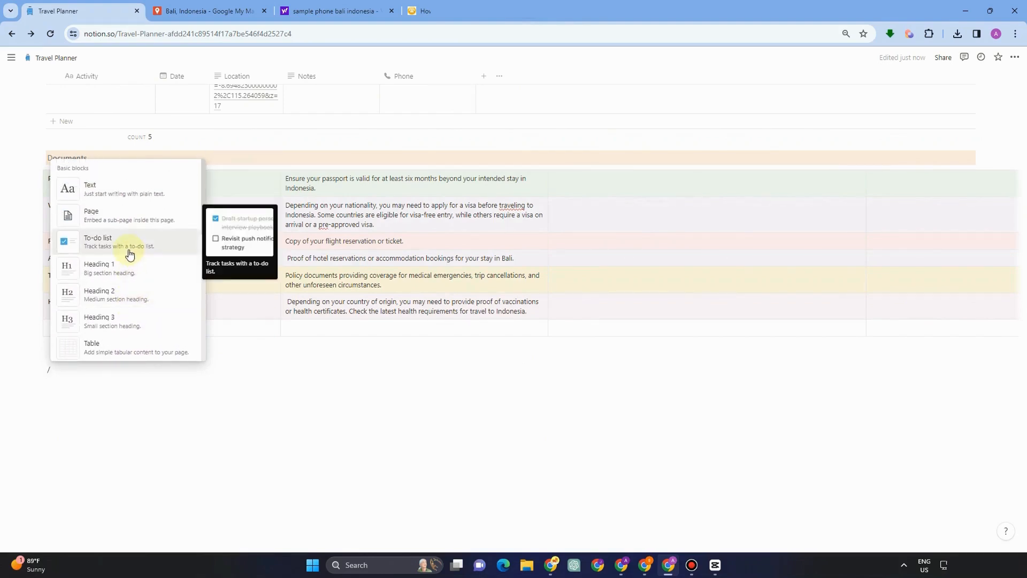
scroll(115, 326, "down", 3)
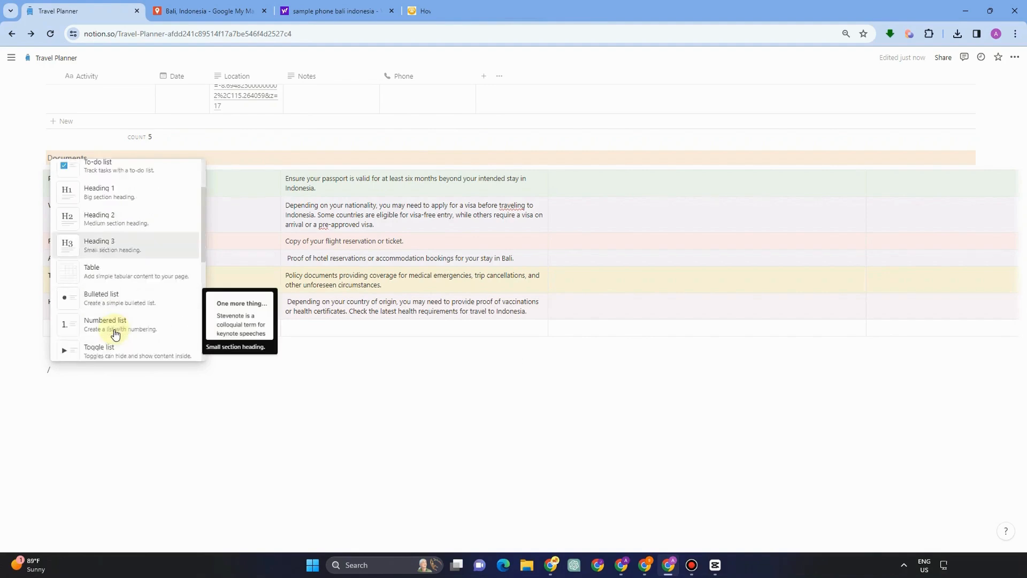
left_click(119, 216)
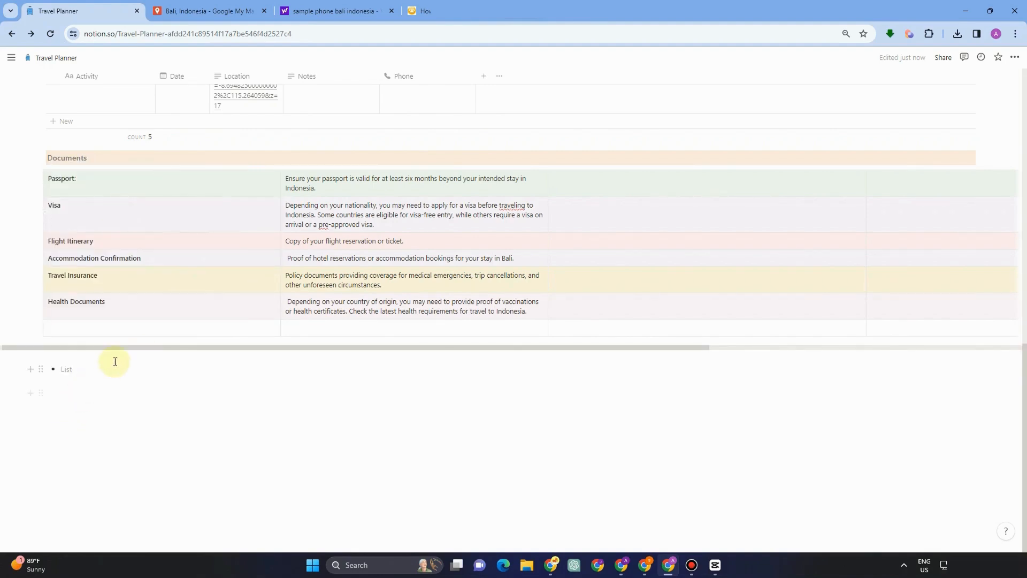
Paste the copied Before Departure and Packing Essentials to-do lists below the empty bullet and review them.
key("ctrl+v")
scroll(335, 343, "down", 2)
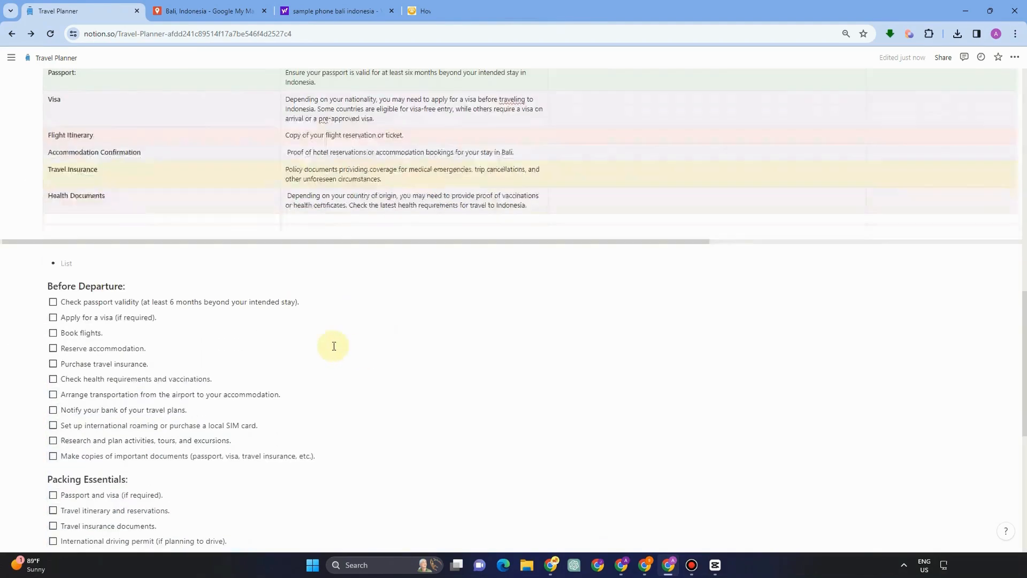
scroll(391, 329, "down", 4)
scroll(255, 373, "down", 3)
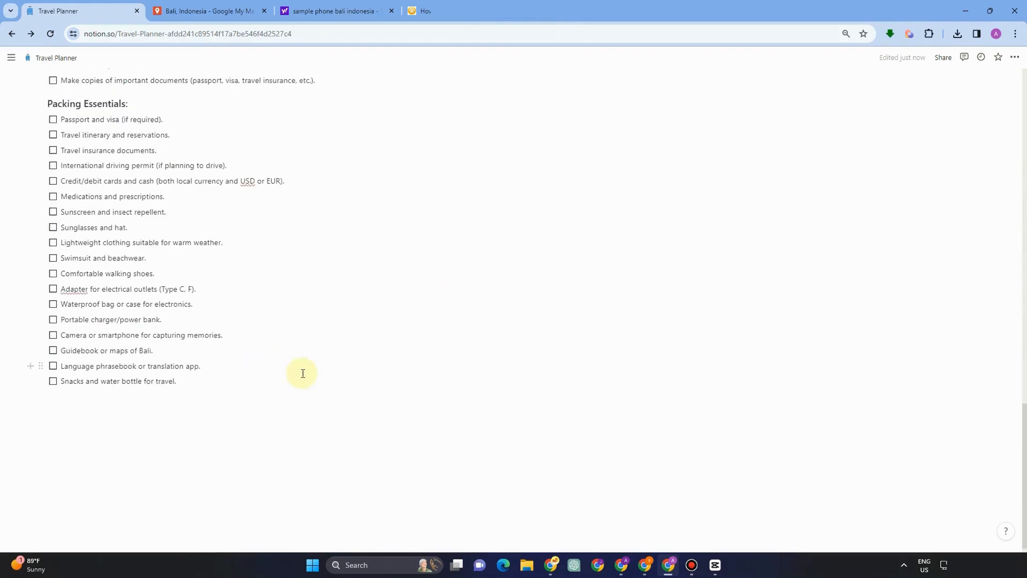
scroll(301, 371, "up", 4)
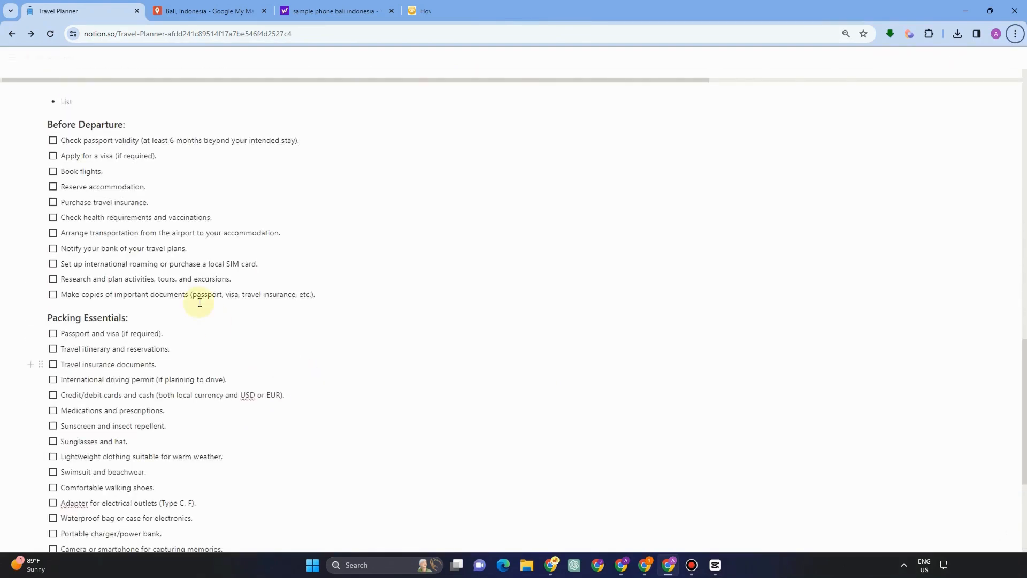
scroll(198, 308, "up", 5)
Enter CHECKLIST in the bullet above Before Departure and give it a red background.
scroll(68, 408, "down", 2)
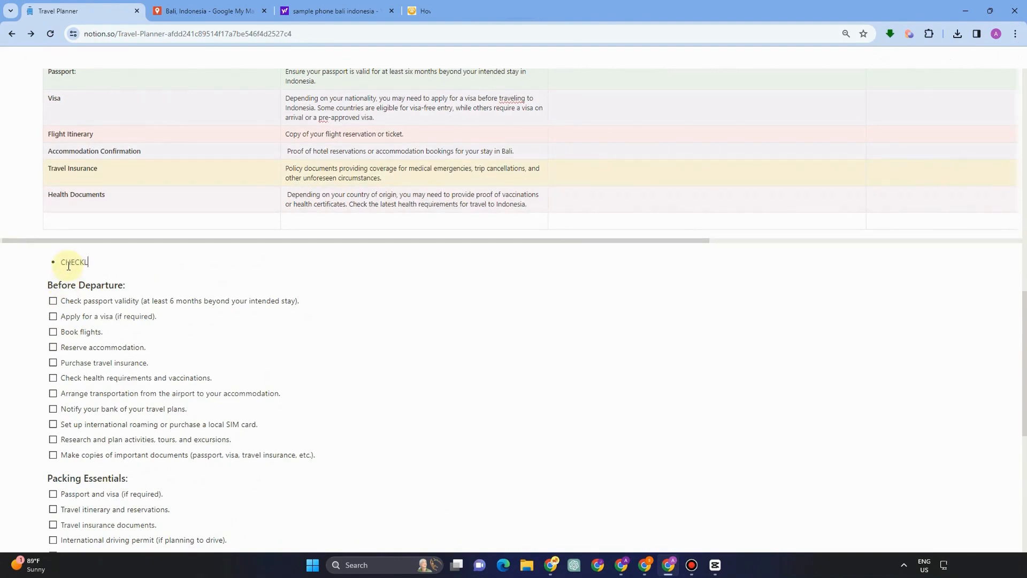
left_click(5, 275)
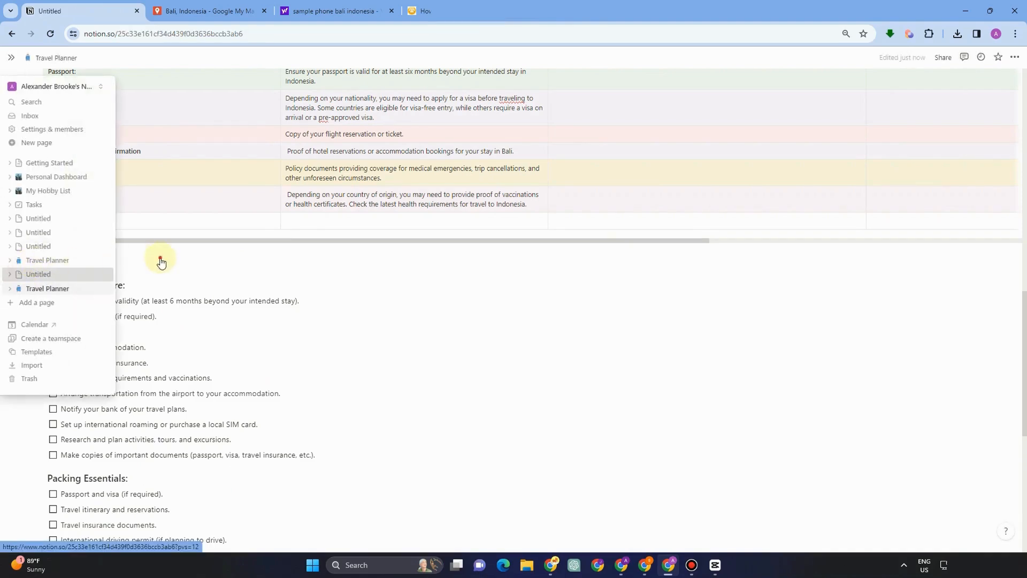
left_click(9, 34)
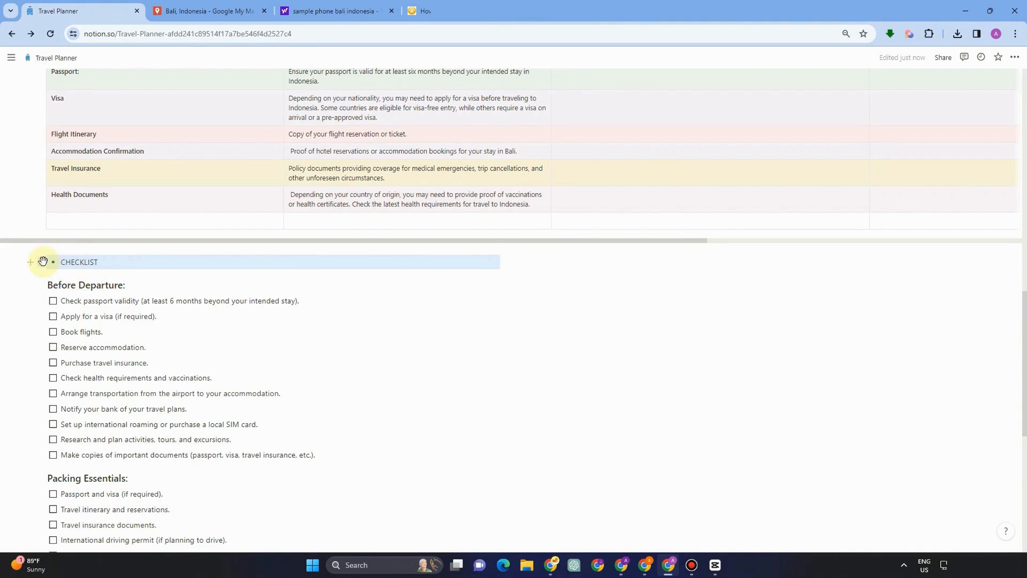
left_click(43, 261)
mouse_move(102, 318)
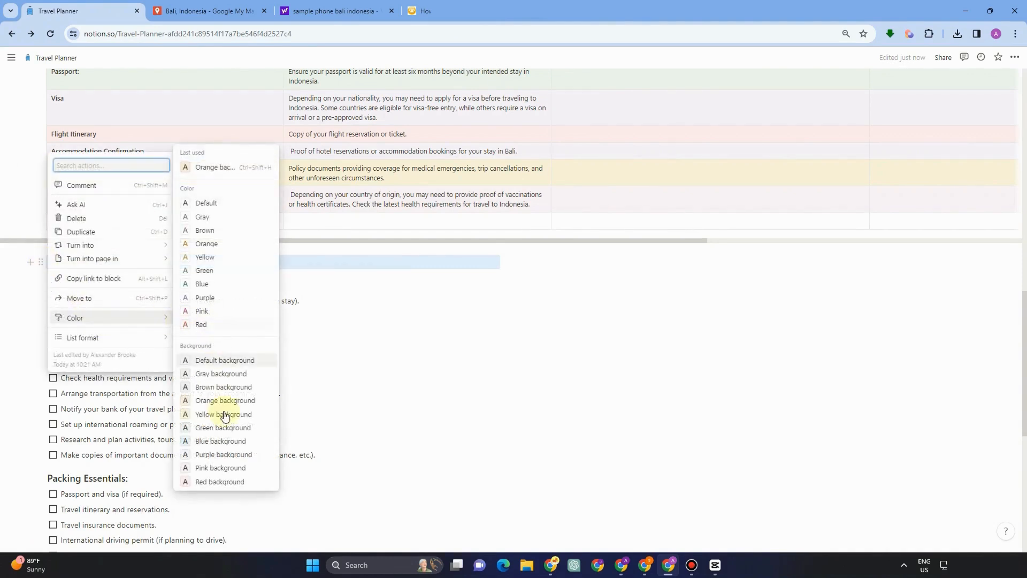
left_click(228, 481)
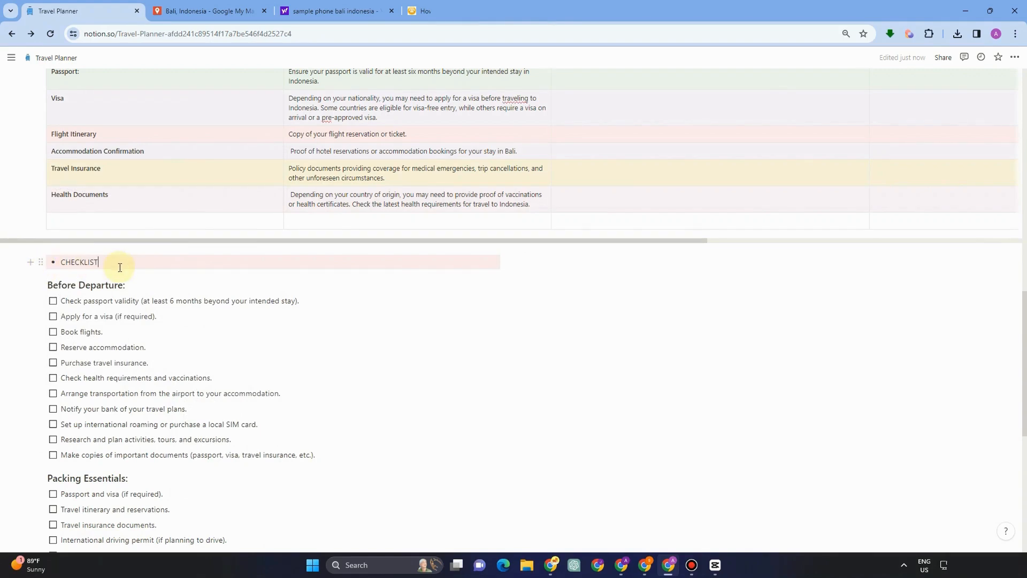
Add a new bullet under CHECKLIST and insert an image block there with the uploaded map of Bali.
key("Return")
type("/")
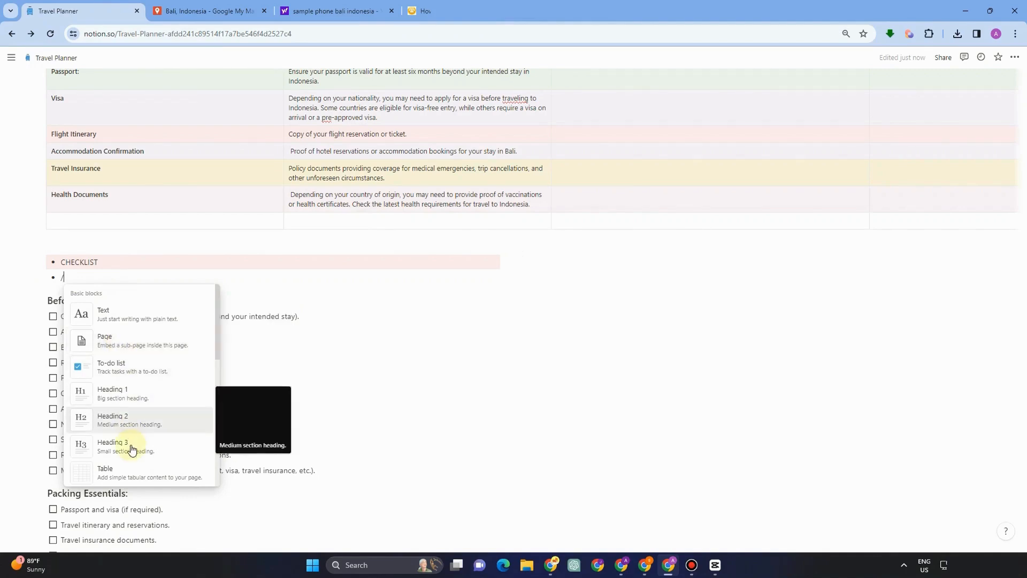
scroll(128, 446, "down", 6)
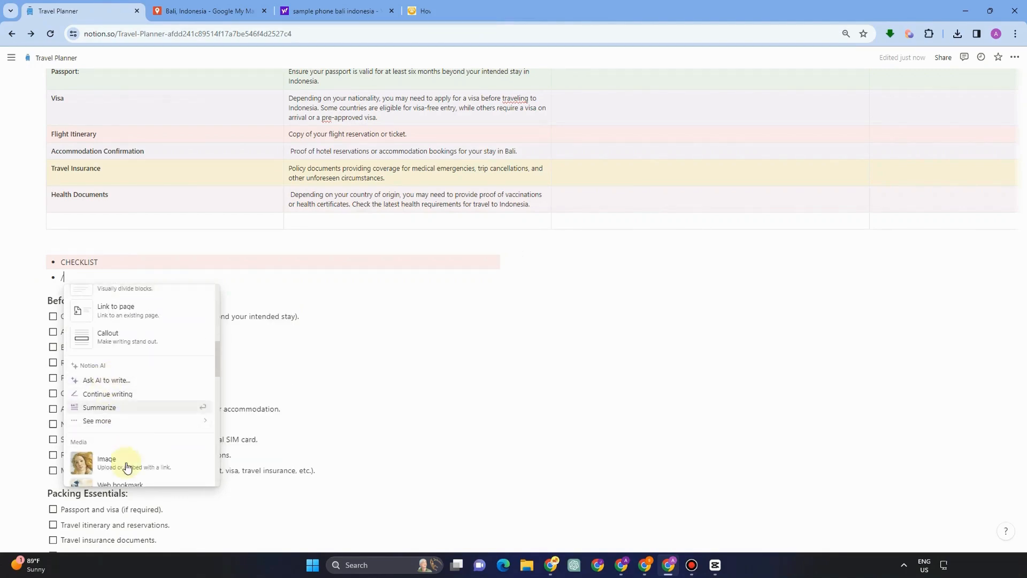
scroll(130, 477, "down", 3)
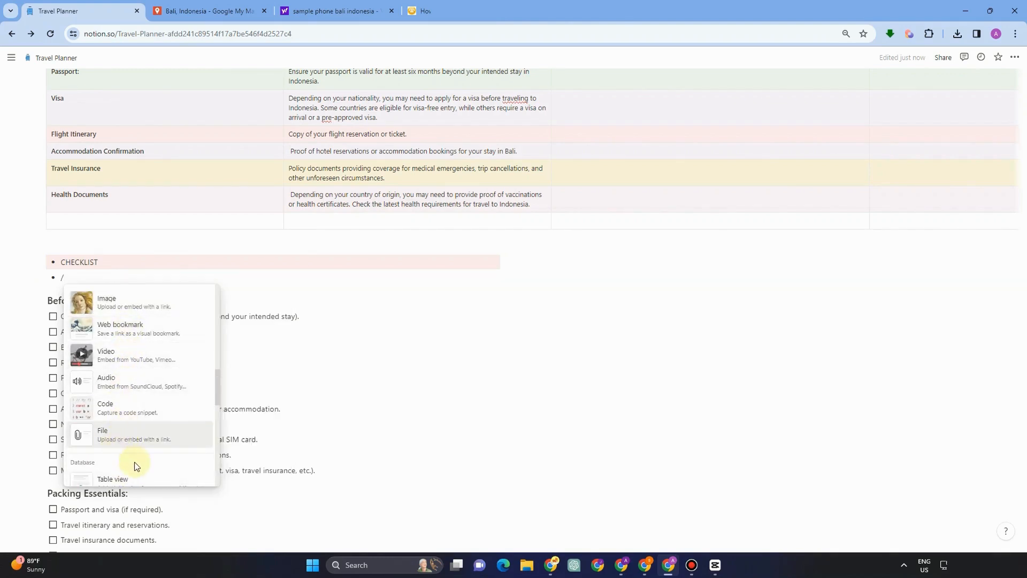
scroll(134, 461, "down", 2)
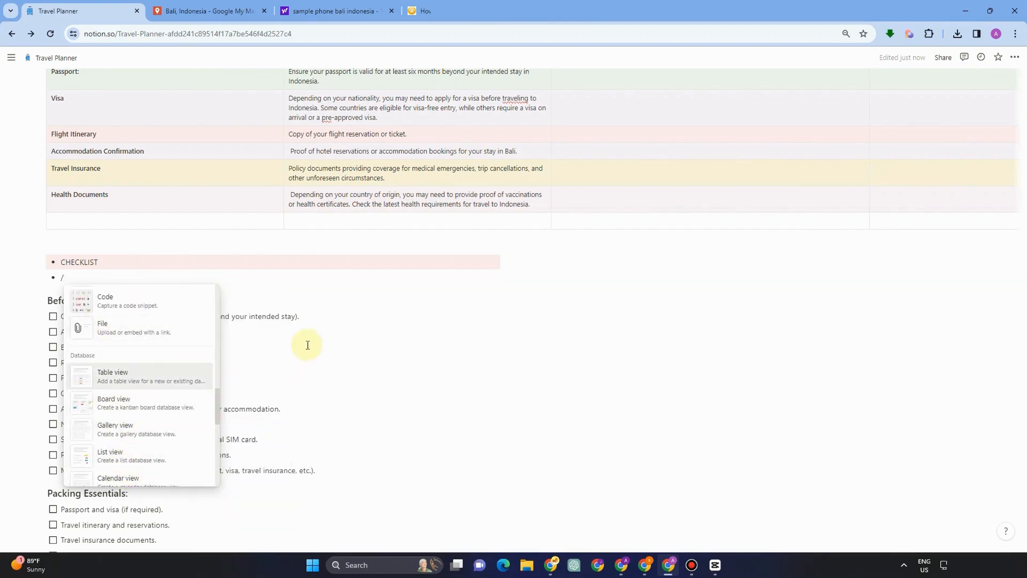
scroll(128, 351, "up", 5)
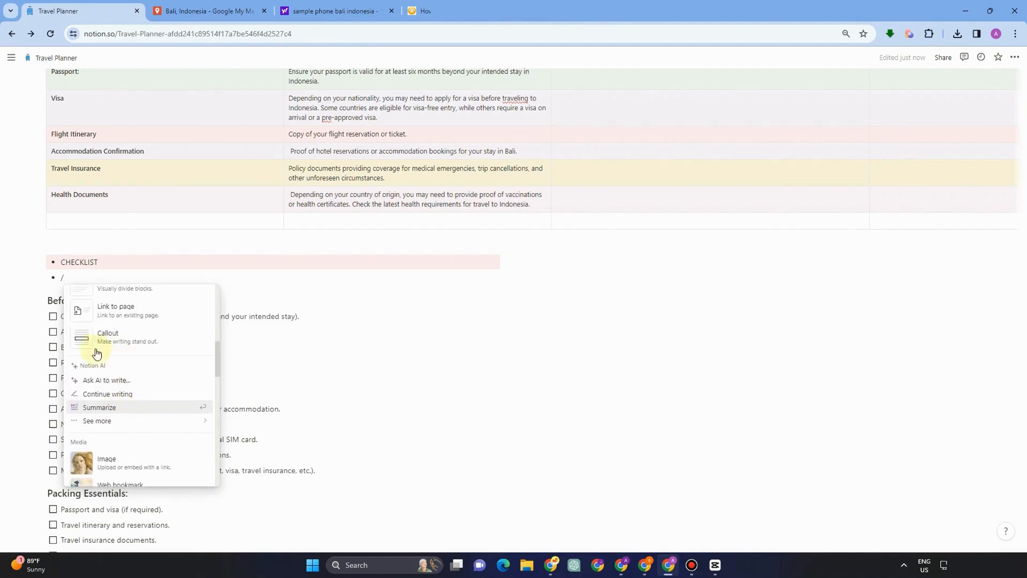
scroll(135, 306, "up", 6)
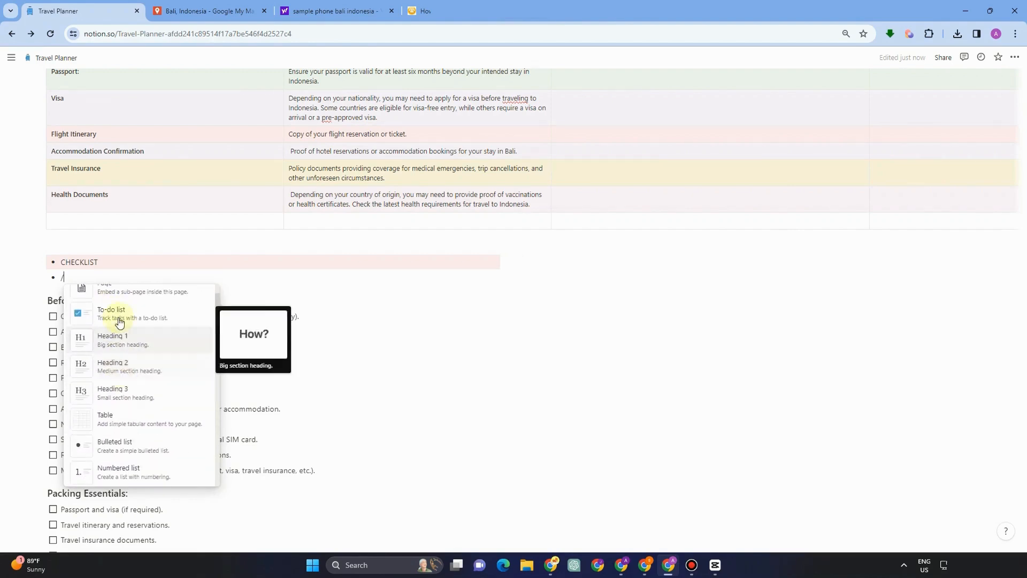
scroll(125, 369, "down", 8)
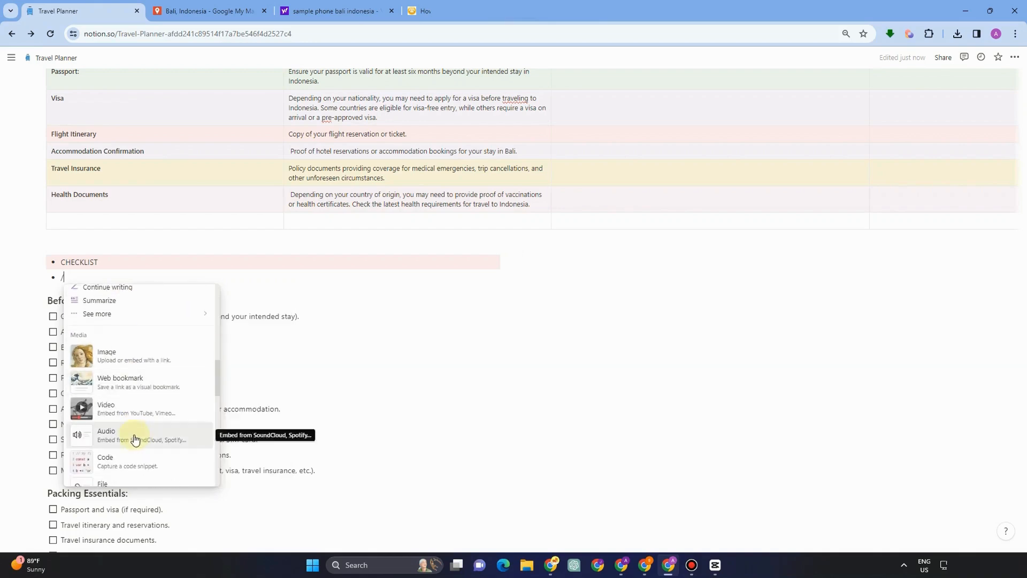
left_click(119, 360)
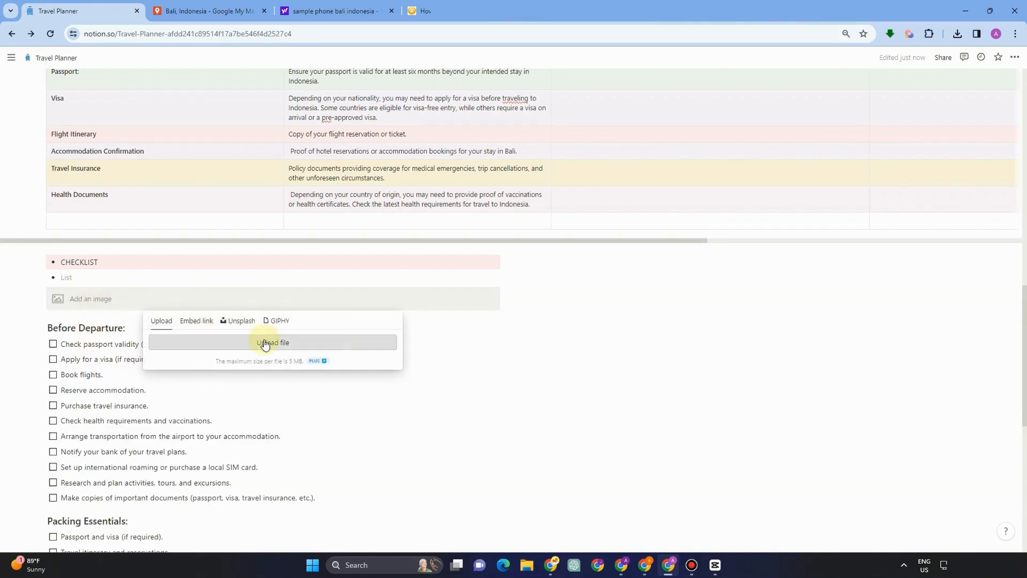
left_click(265, 343)
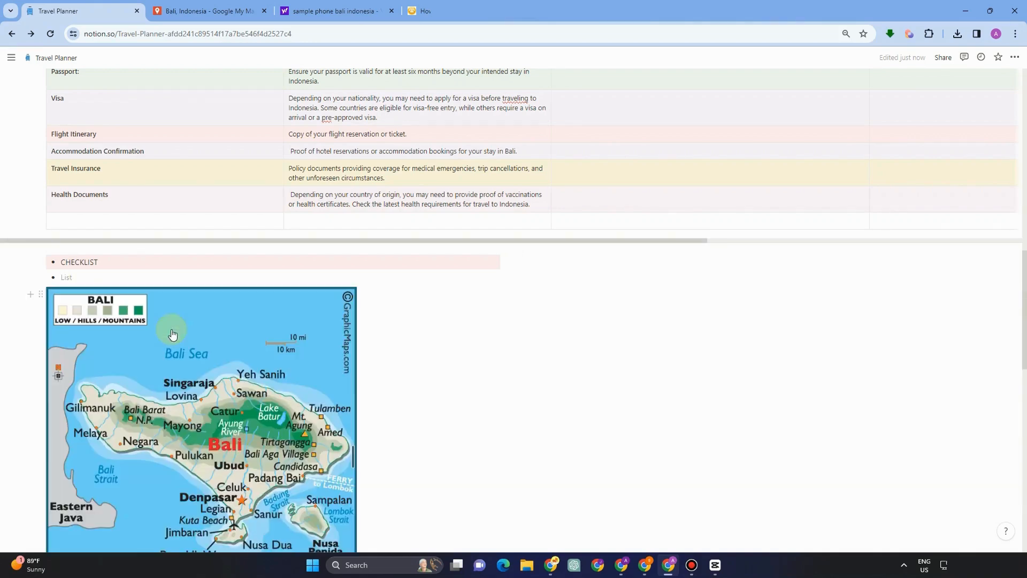
scroll(172, 335, "down", 8)
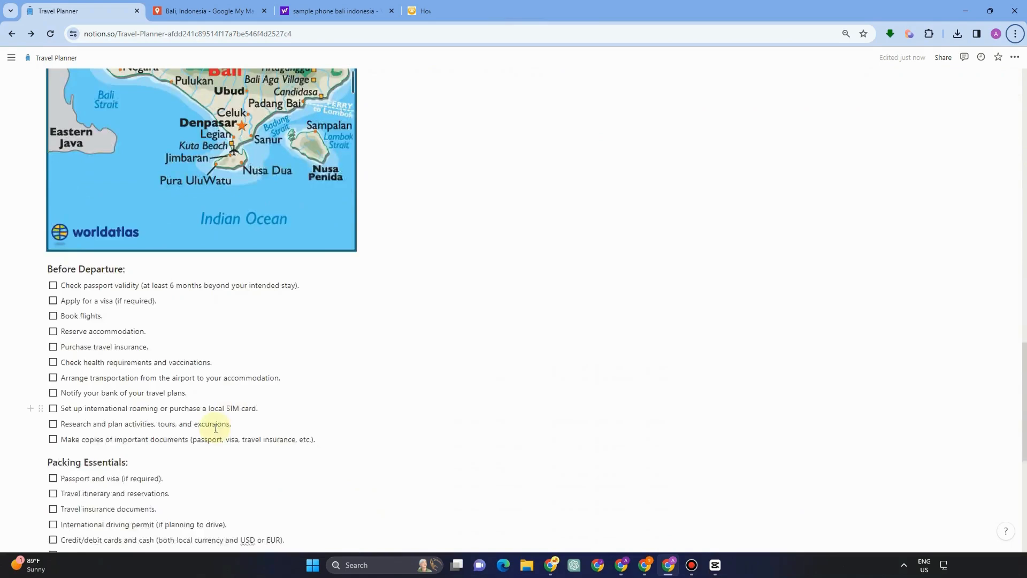
Give the Before Departure heading a brown background and check off its first six items, from passport validity through health requirements and vaccinations.
left_click(42, 216)
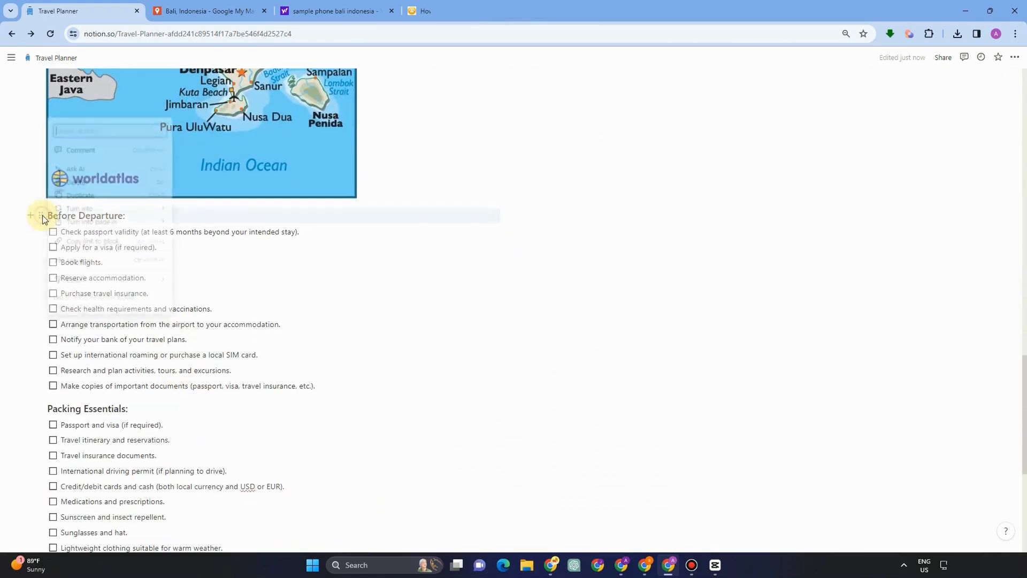
mouse_move(76, 281)
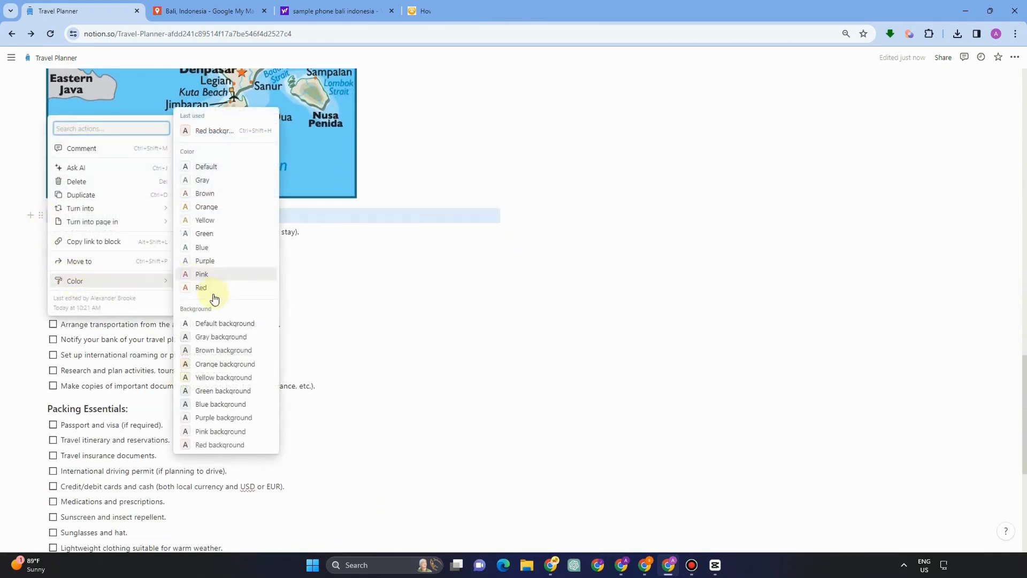
left_click(223, 351)
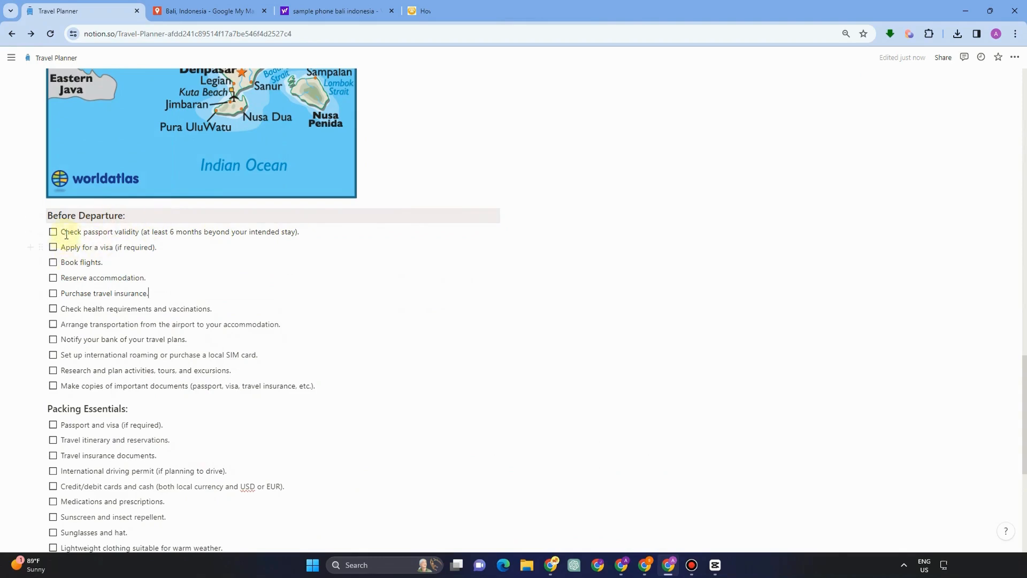
left_click(53, 233)
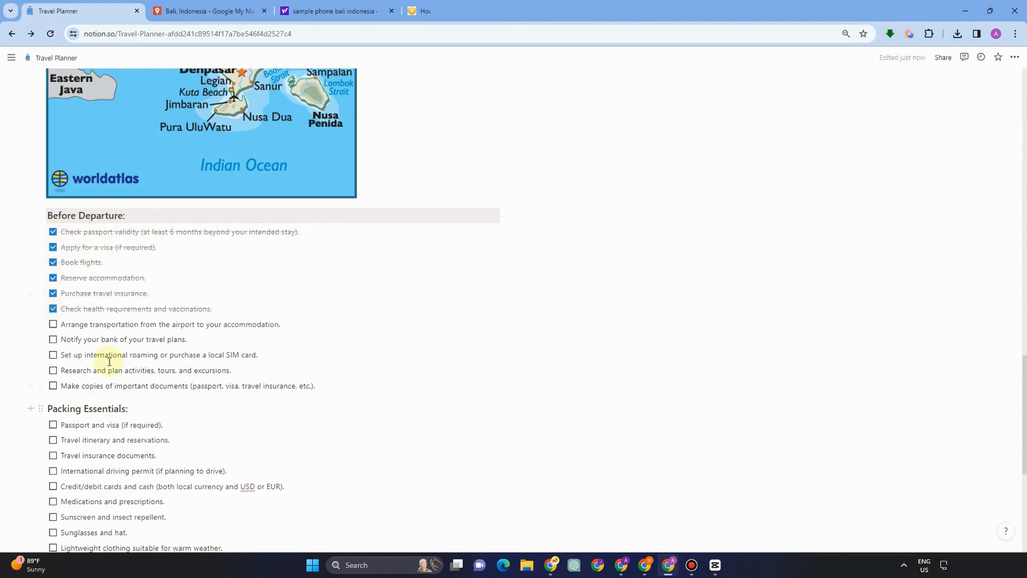
Give the Packing Essentials heading a yellow background and check off travel itinerary and reservations, travel insurance documents and international driving permit.
left_click(38, 410)
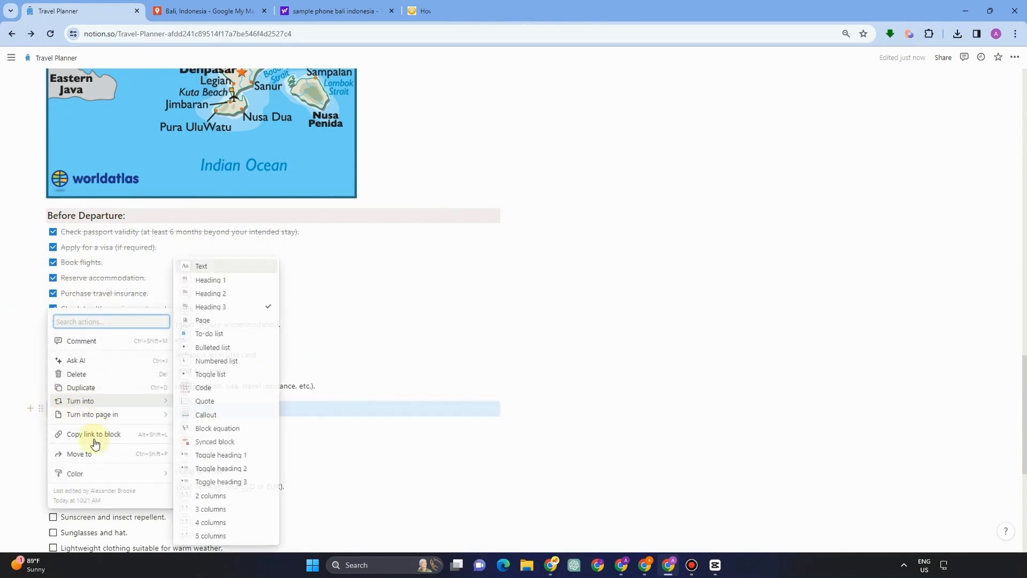
mouse_move(122, 475)
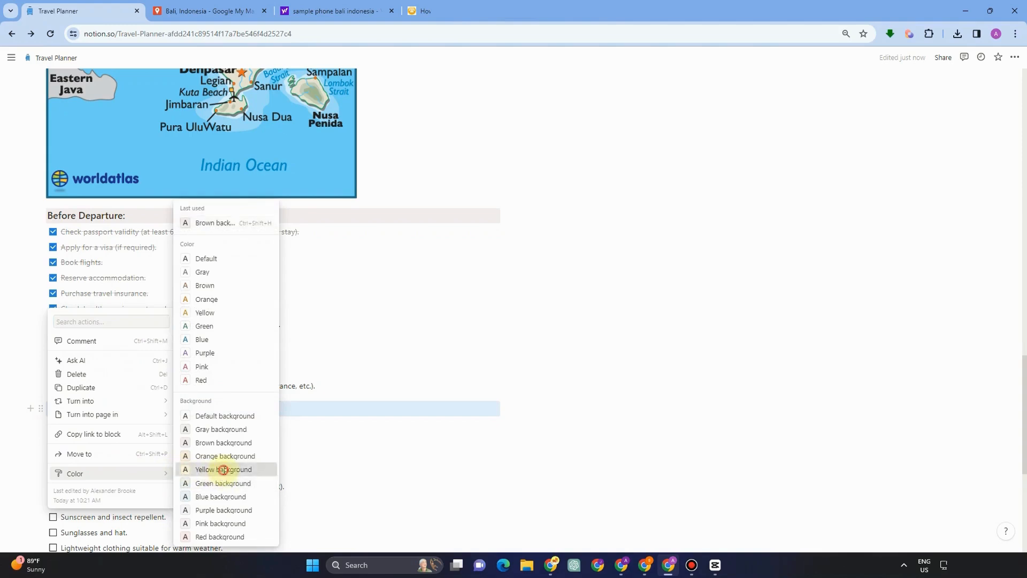
left_click(221, 482)
scroll(268, 454, "down", 3)
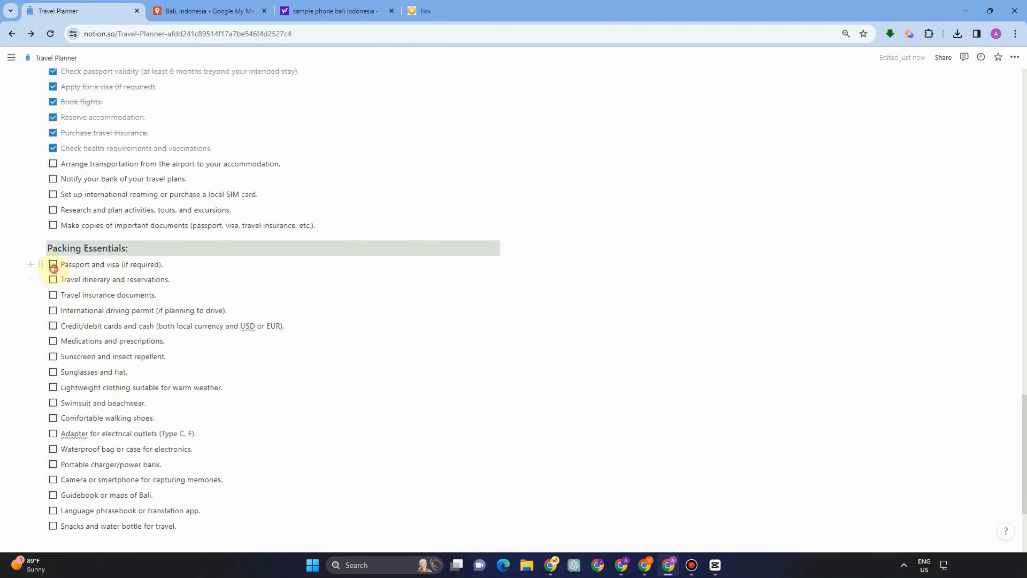
key("Down")
left_click(54, 295)
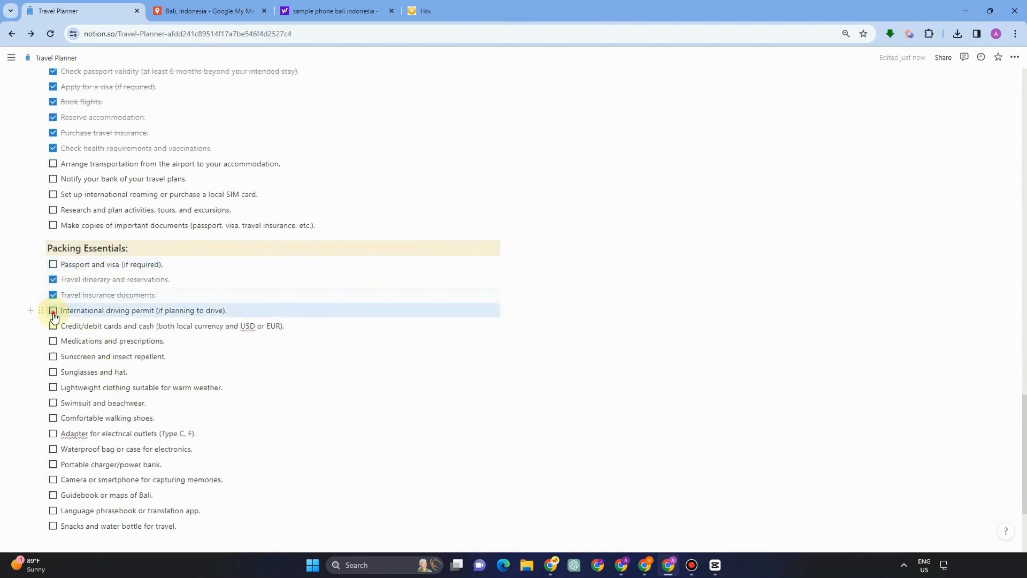
left_click(53, 310)
Review the whole page and insert an empty file block on a new line below the Packing Essentials list.
scroll(68, 460, "down", 3)
scroll(88, 393, "up", 7)
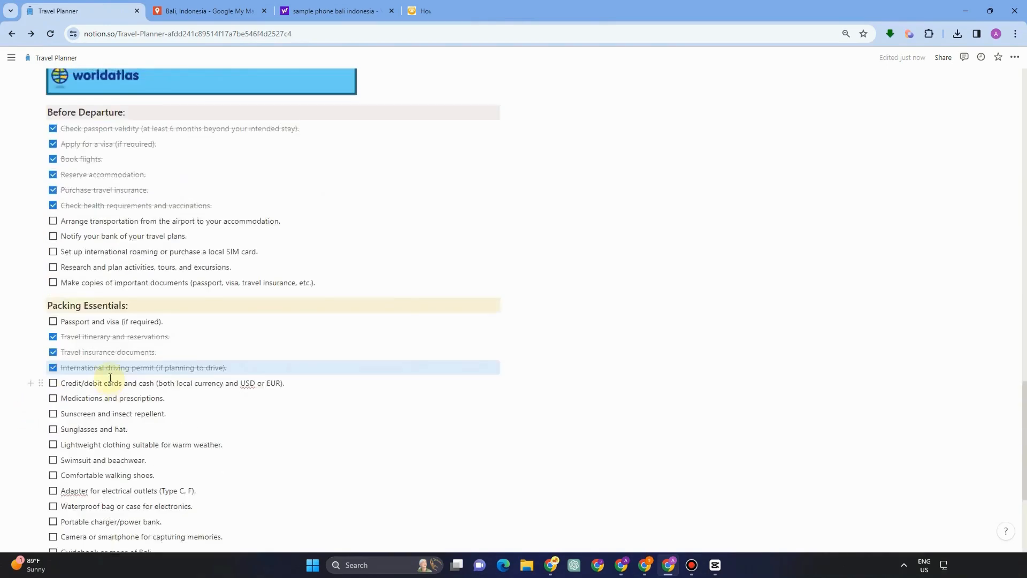
scroll(570, 323, "up", 20)
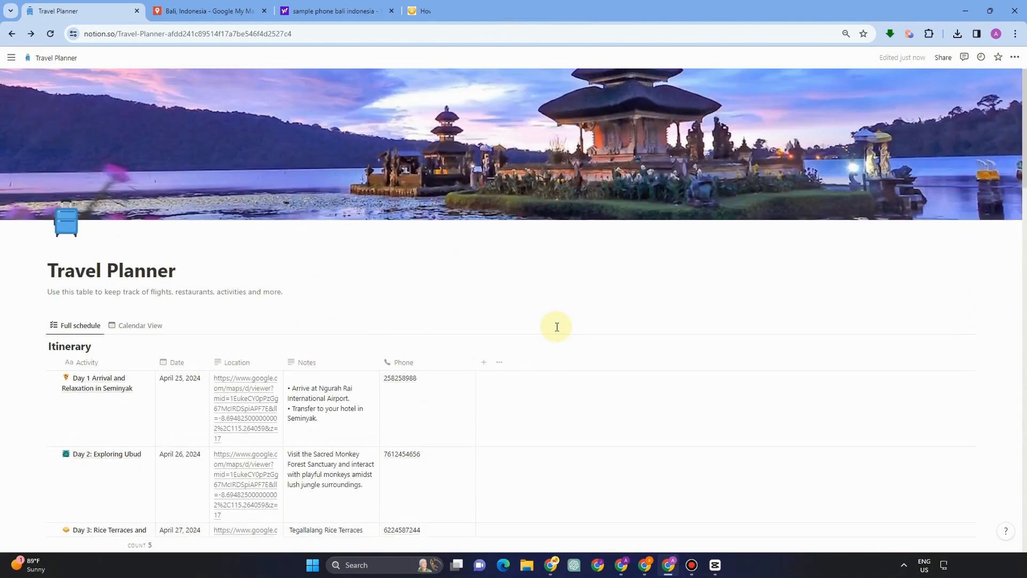
scroll(557, 326, "down", 11)
scroll(488, 330, "down", 10)
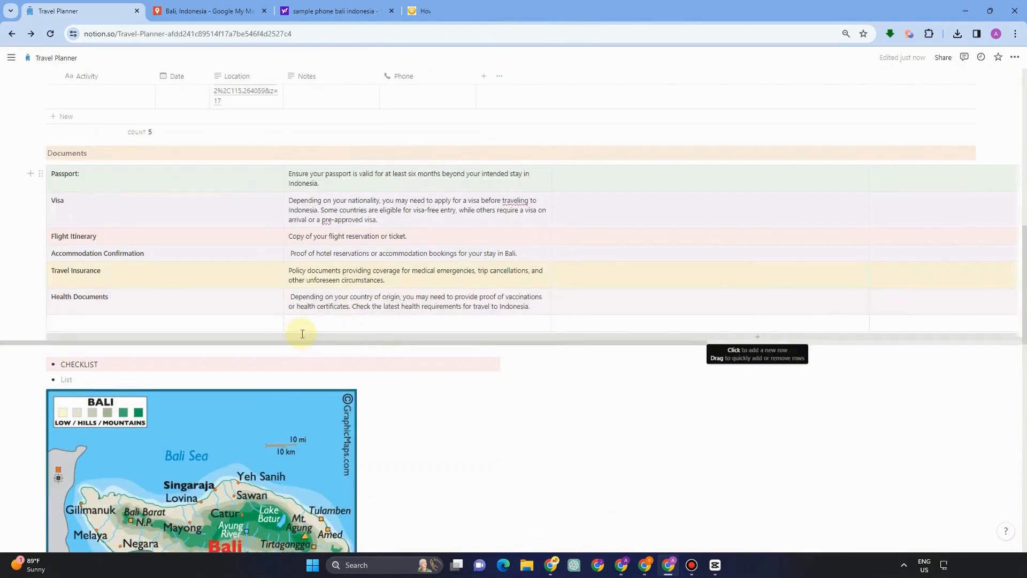
scroll(453, 348, "down", 5)
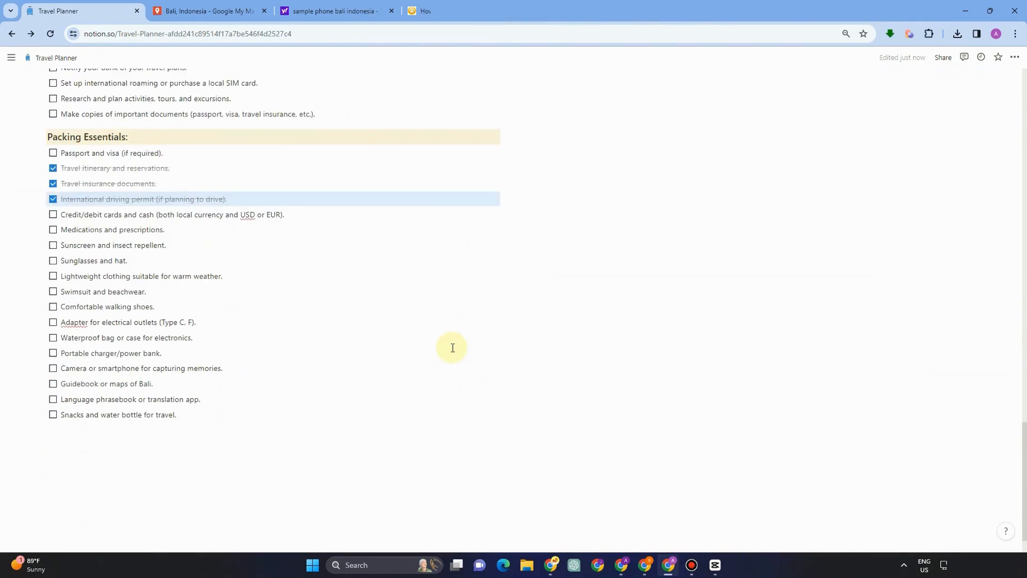
left_click(106, 451)
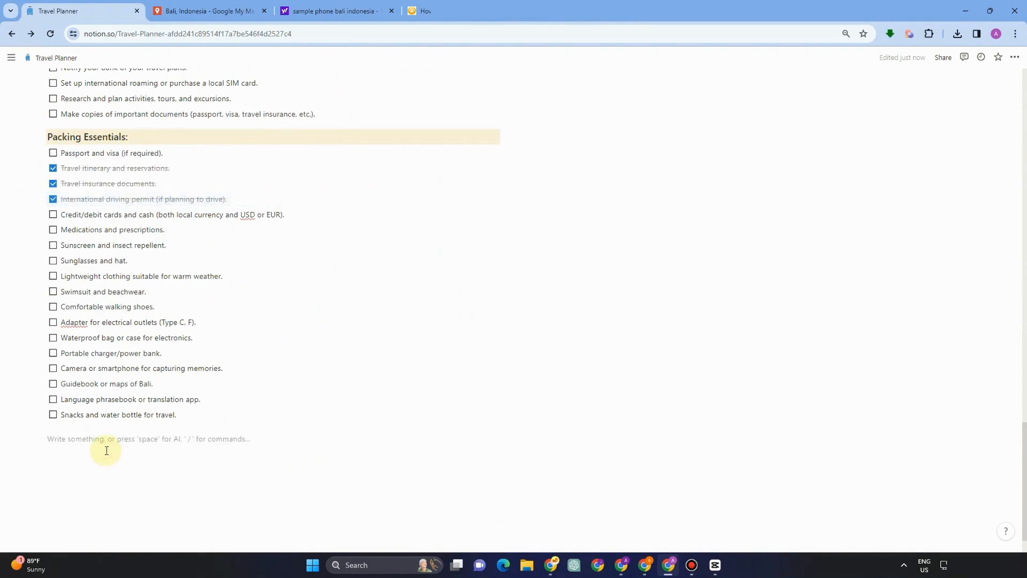
type("/")
scroll(138, 360, "down", 5)
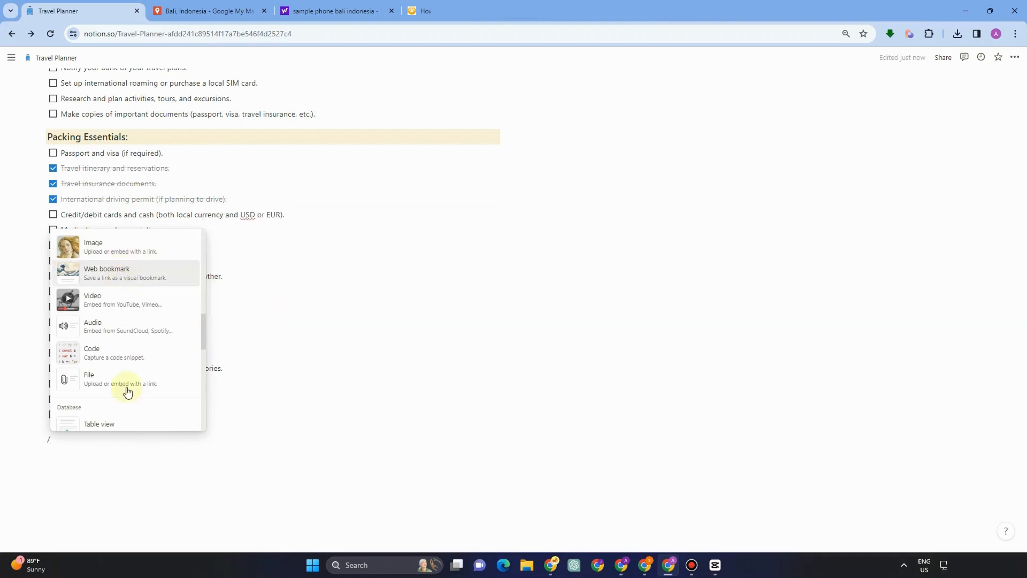
left_click(127, 386)
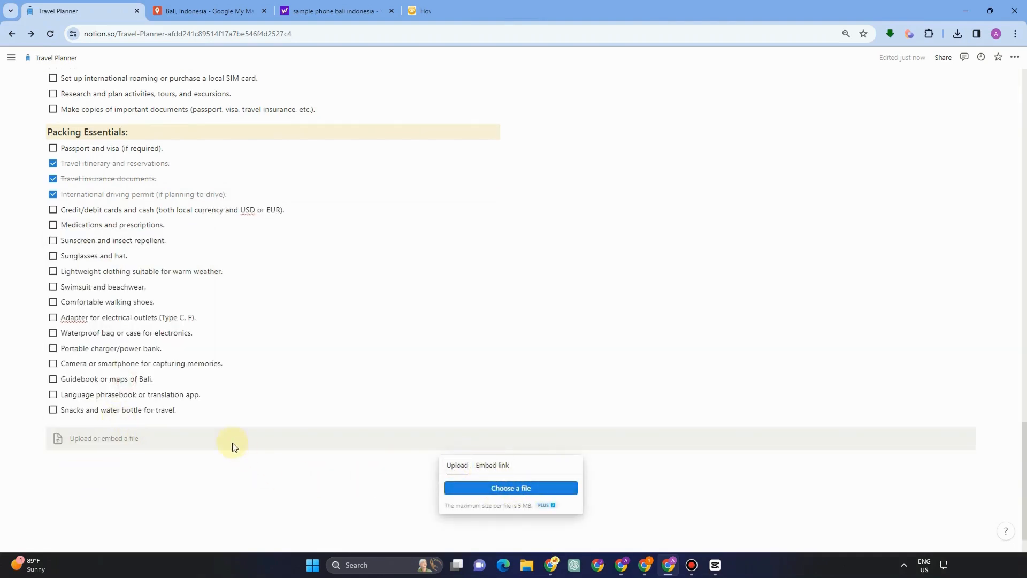
Insert a gallery view block below the file block, with the Travel Planner To-do's database as data source and its All view.
left_click(153, 466)
type("/")
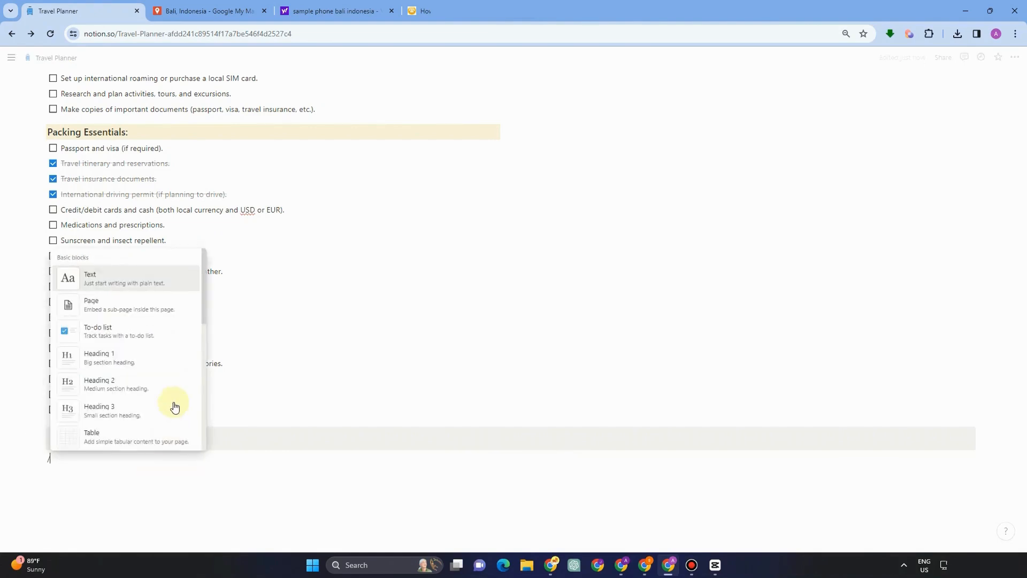
scroll(169, 410, "down", 10)
scroll(150, 348, "up", 3)
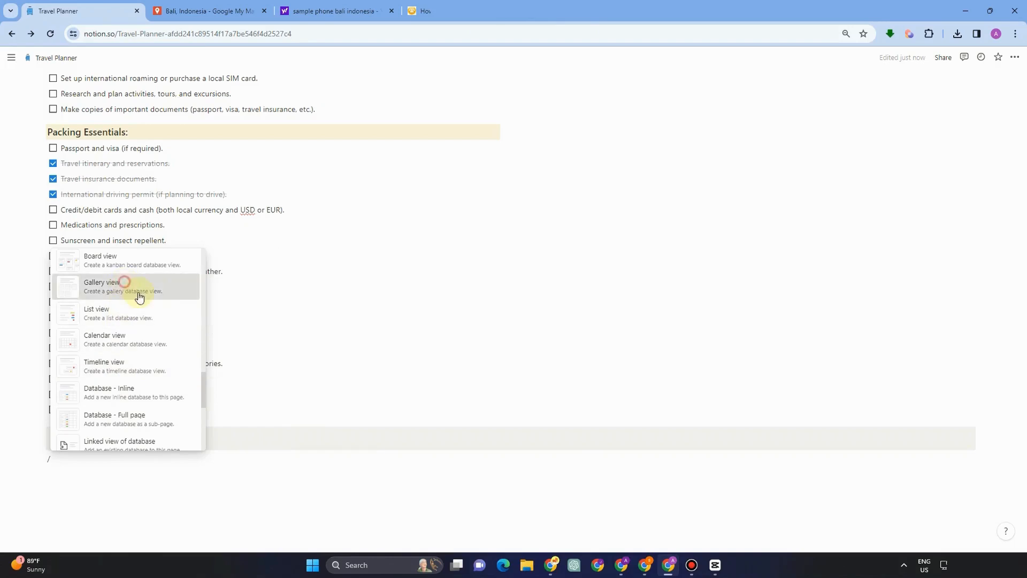
left_click(134, 292)
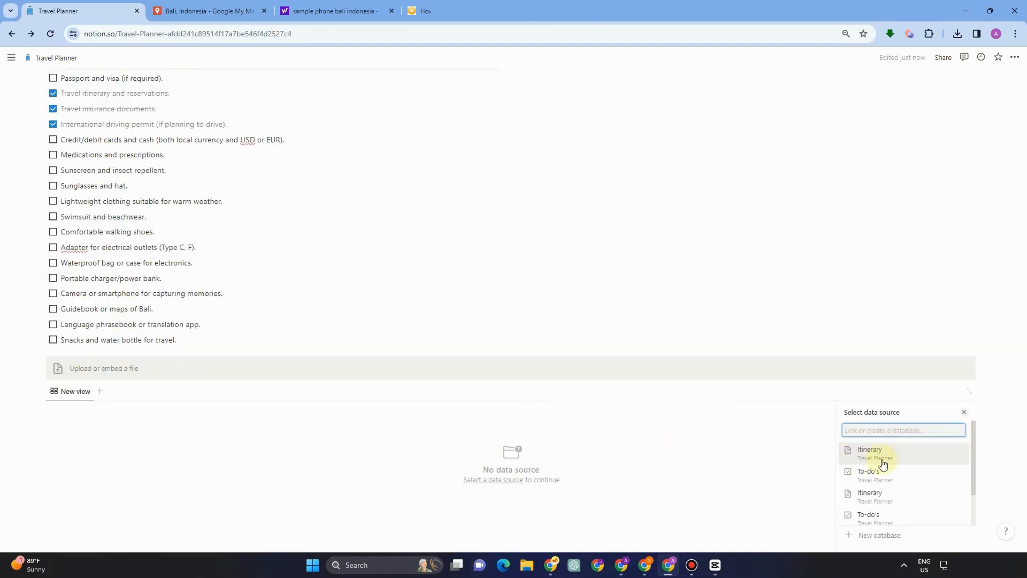
left_click(877, 476)
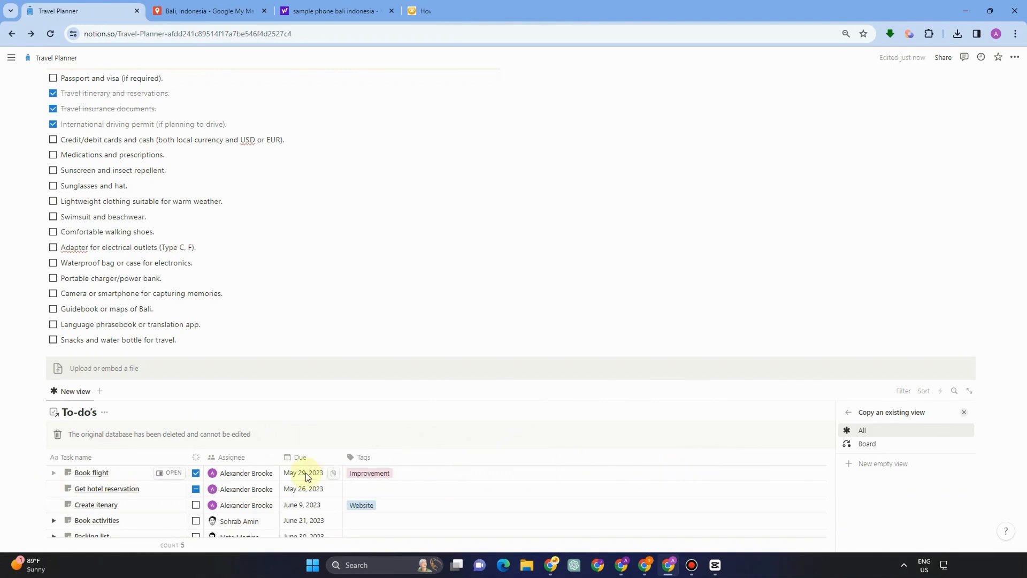
Examine the Tags column's options in the To-do's table and look over the page from the itinerary down to the task list.
left_click(352, 458)
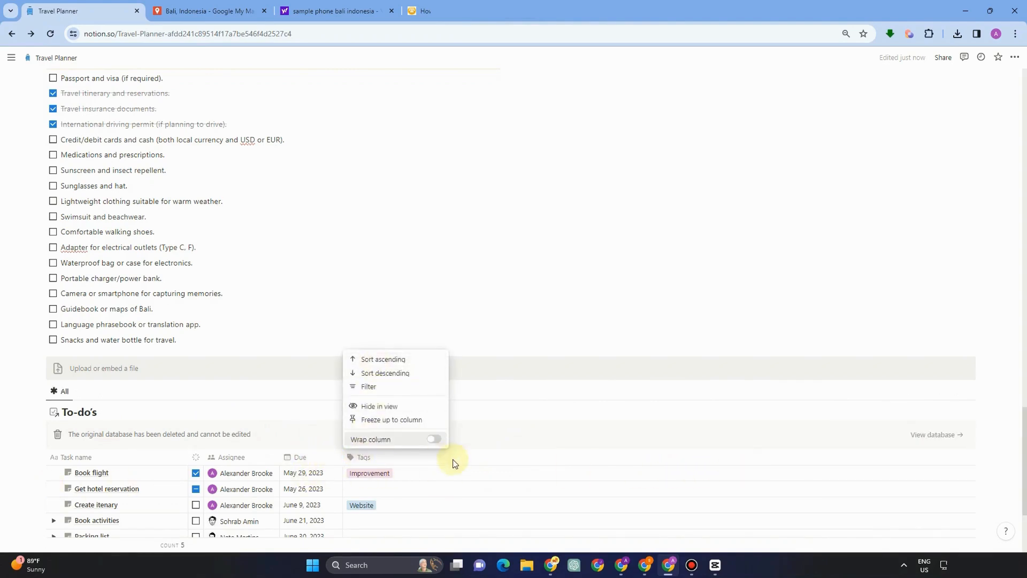
left_click(428, 465)
left_click(426, 458)
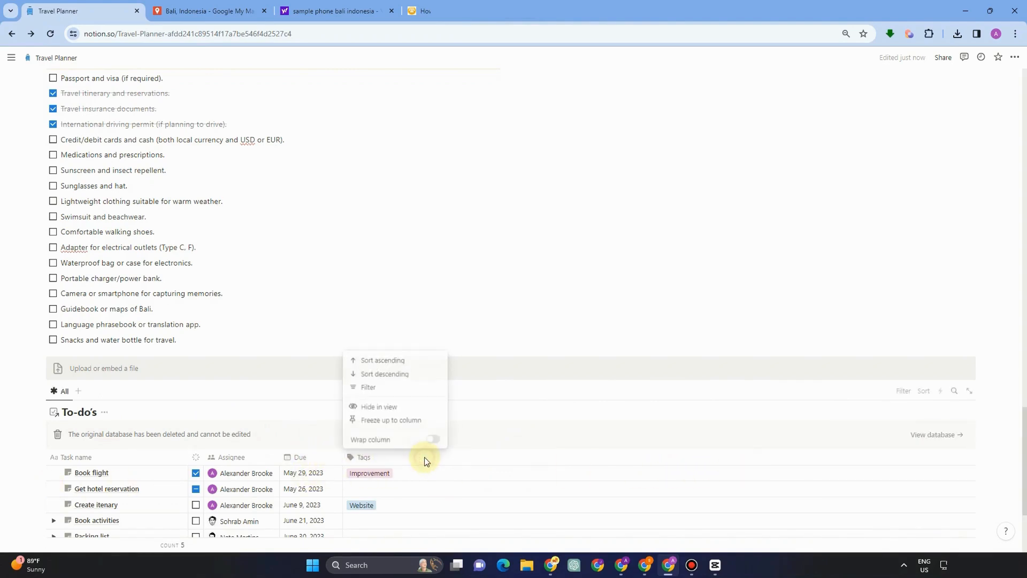
left_click(619, 461)
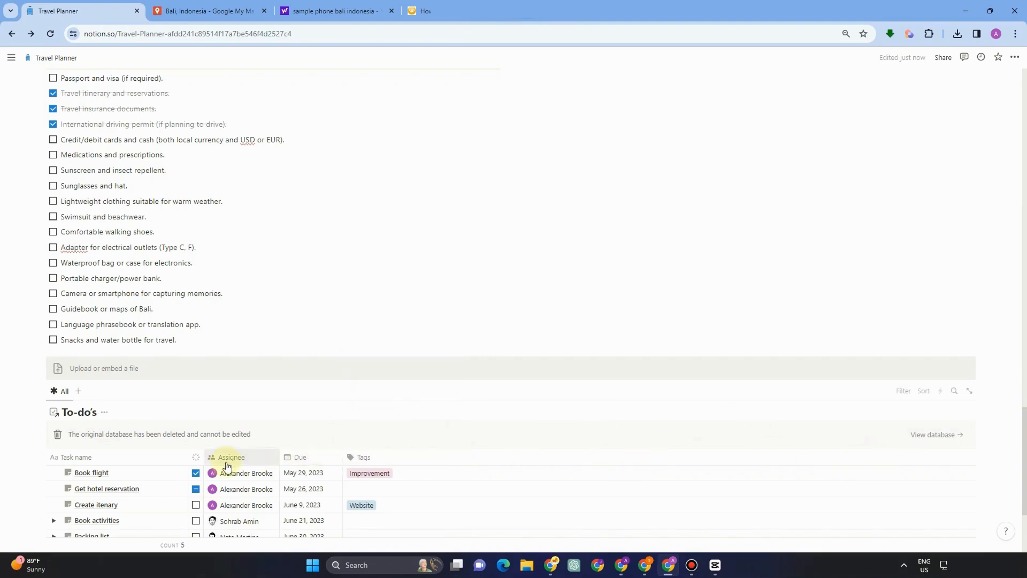
scroll(323, 481, "down", 3)
scroll(351, 482, "up", 15)
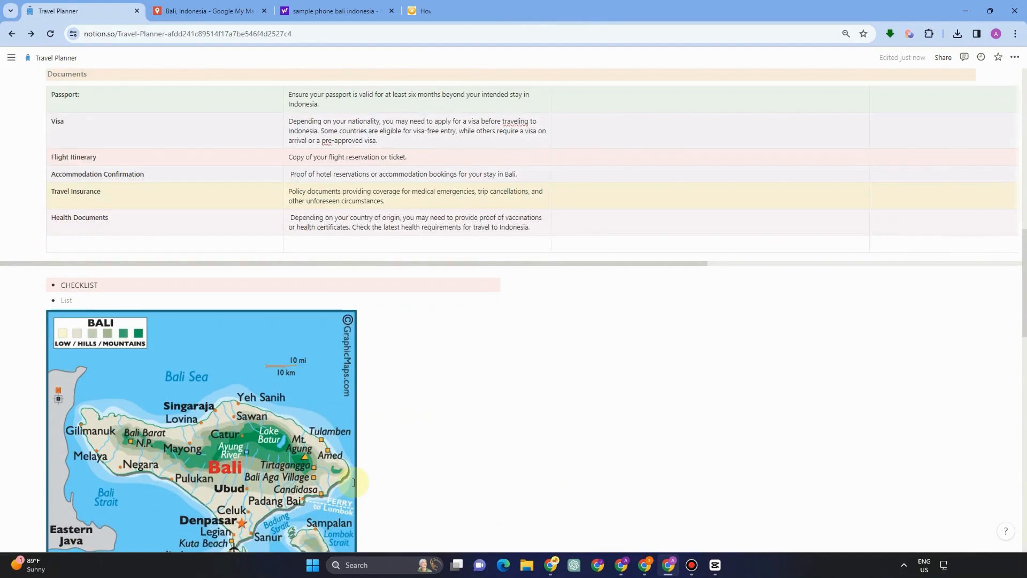
scroll(354, 483, "up", 12)
scroll(355, 483, "down", 6)
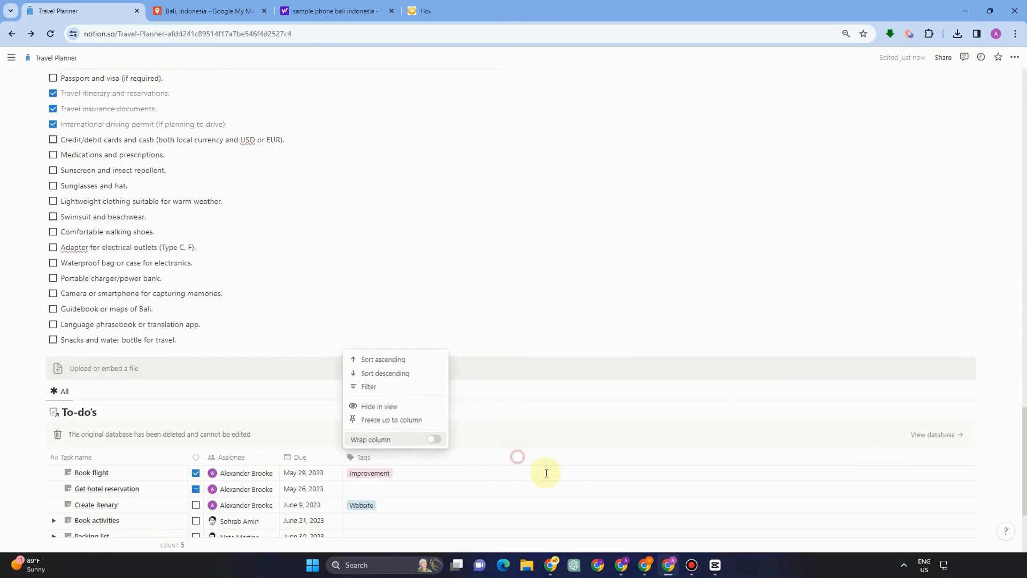
left_click(546, 474)
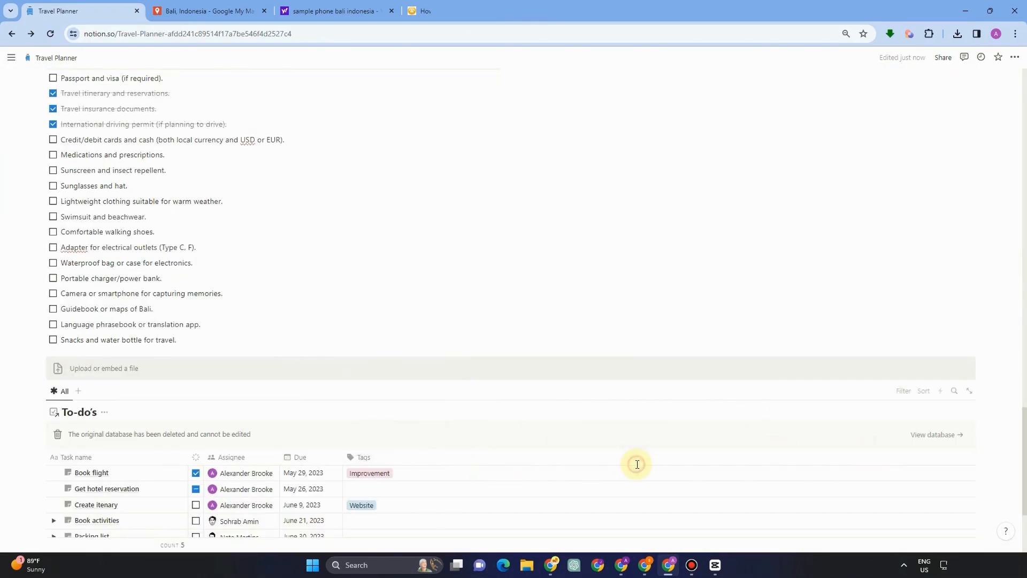
scroll(332, 482, "down", 3)
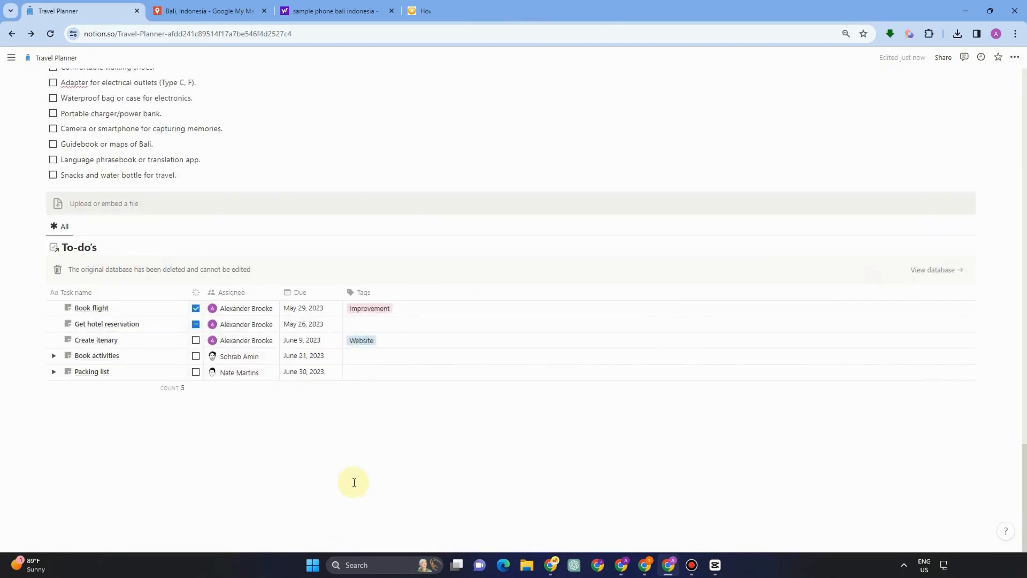